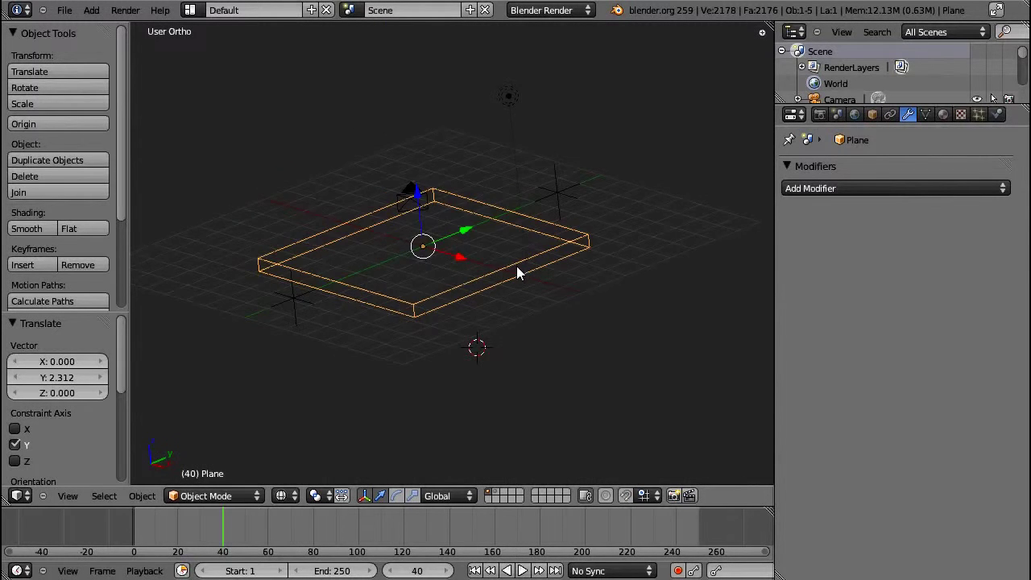
Reselect the Plane, enter its Edit Mode and deselect all vertices of the subdivided grid
{"action": "right_click", "coordinate": [587, 179]}
{"action": "right_click", "coordinate": [546, 276]}
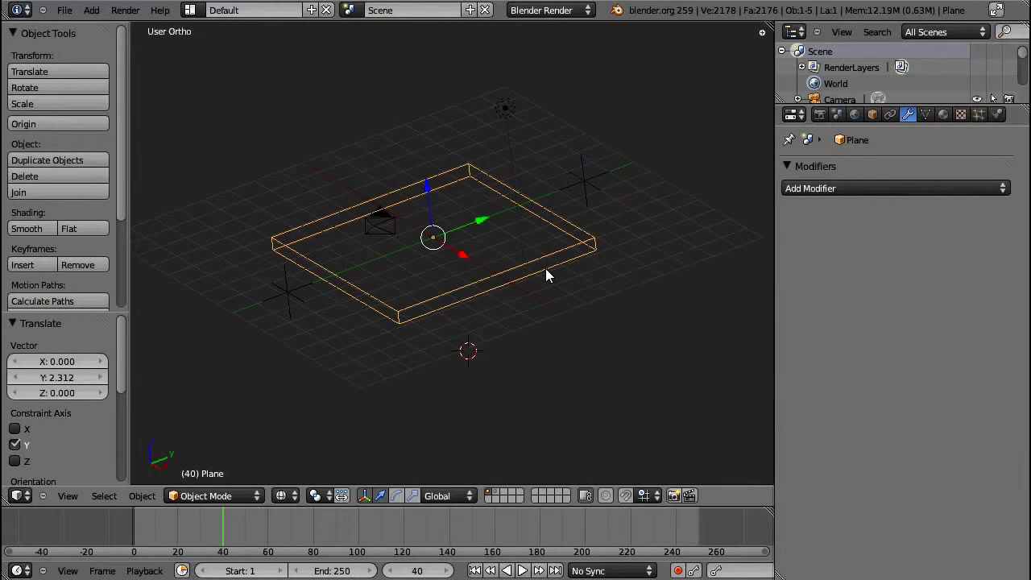
{"action": "middle_click_drag", "start_coordinate": [651, 275], "coordinate": [614, 315]}
{"action": "middle_click_drag", "start_coordinate": [560, 250], "coordinate": [526, 278], "text": "shift"}
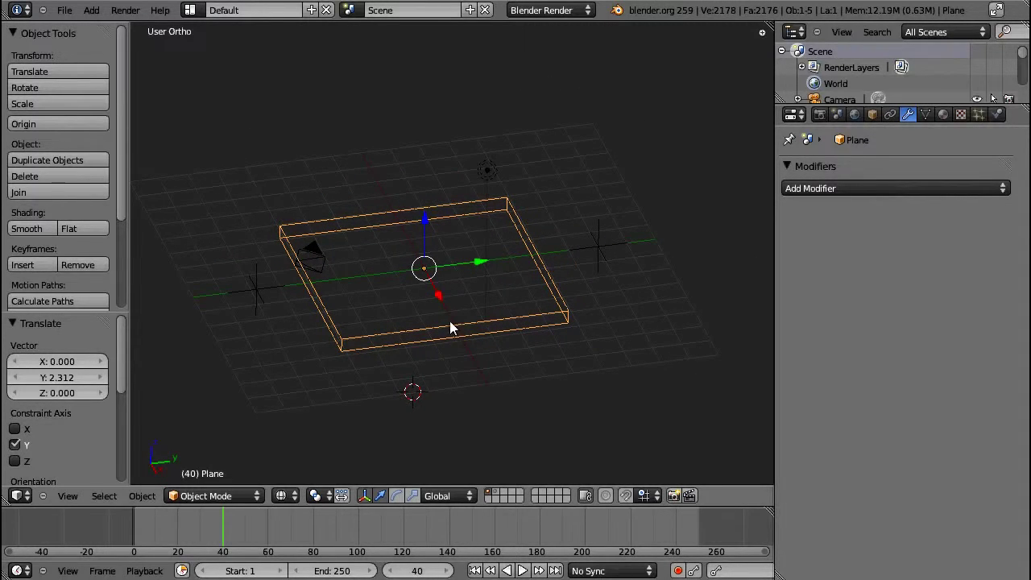
{"action": "key", "text": "Tab"}
{"action": "key", "text": "a"}
{"action": "middle_click_drag", "start_coordinate": [380, 328], "coordinate": [375, 248]}
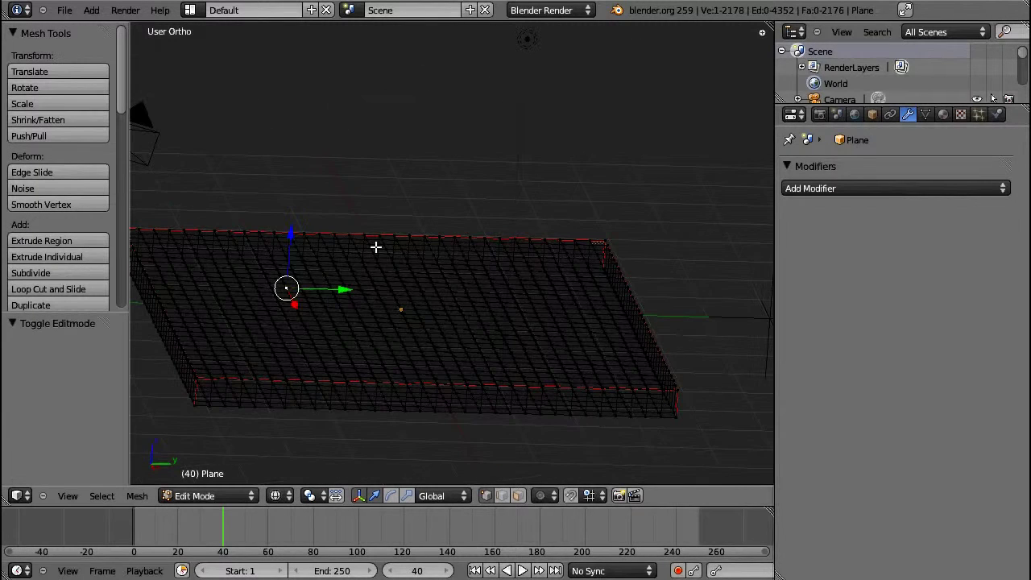
Enable proportional editing and raise a smooth hump in the middle of the mesh
{"action": "left_click", "coordinate": [545, 496]}
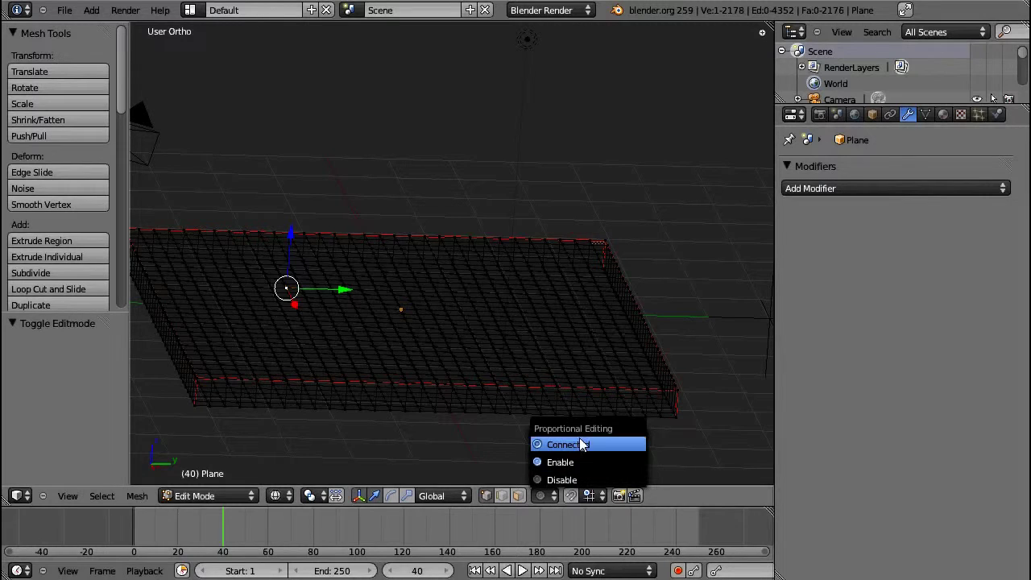
{"action": "left_click", "coordinate": [593, 463]}
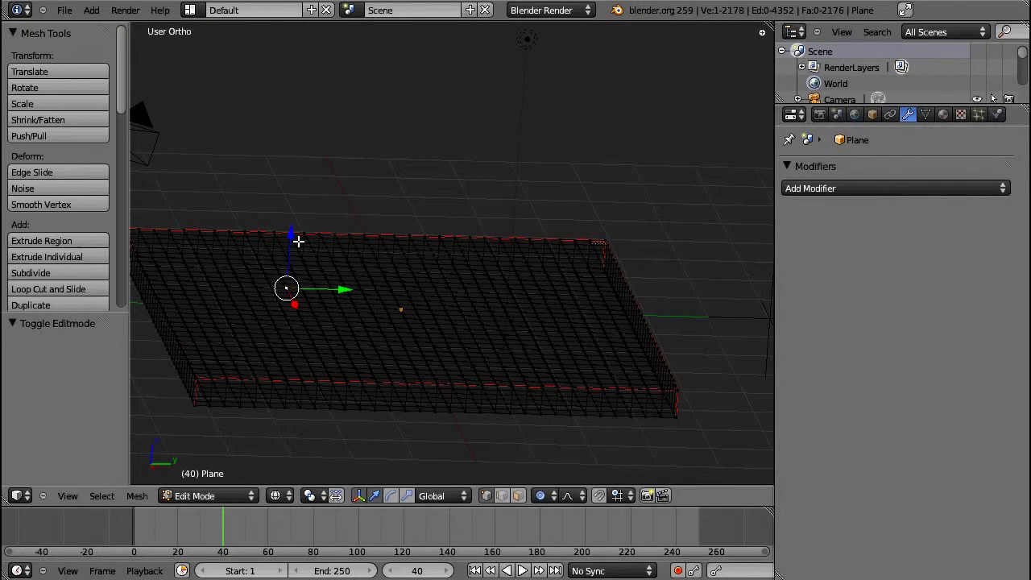
{"action": "left_click_drag", "start_coordinate": [298, 239], "coordinate": [447, 46]}
{"action": "scroll", "coordinate": [412, 145], "scroll_direction": "down", "scroll_amount": 9}
{"action": "scroll", "coordinate": [411, 147], "scroll_direction": "down", "scroll_amount": 2}
{"action": "scroll", "coordinate": [412, 148], "scroll_direction": "up", "scroll_amount": 9}
{"action": "scroll", "coordinate": [446, 46], "scroll_direction": "down", "scroll_amount": 2}
{"action": "scroll", "coordinate": [445, 43], "scroll_direction": "down", "scroll_amount": 5}
{"action": "key", "text": "Escape"}
{"action": "left_click_drag", "start_coordinate": [435, 262], "coordinate": [449, 202]}
Switch proportional falloff to Constant and try raising a vertex near the top-left corner
{"action": "middle_click_drag", "start_coordinate": [467, 212], "coordinate": [416, 271]}
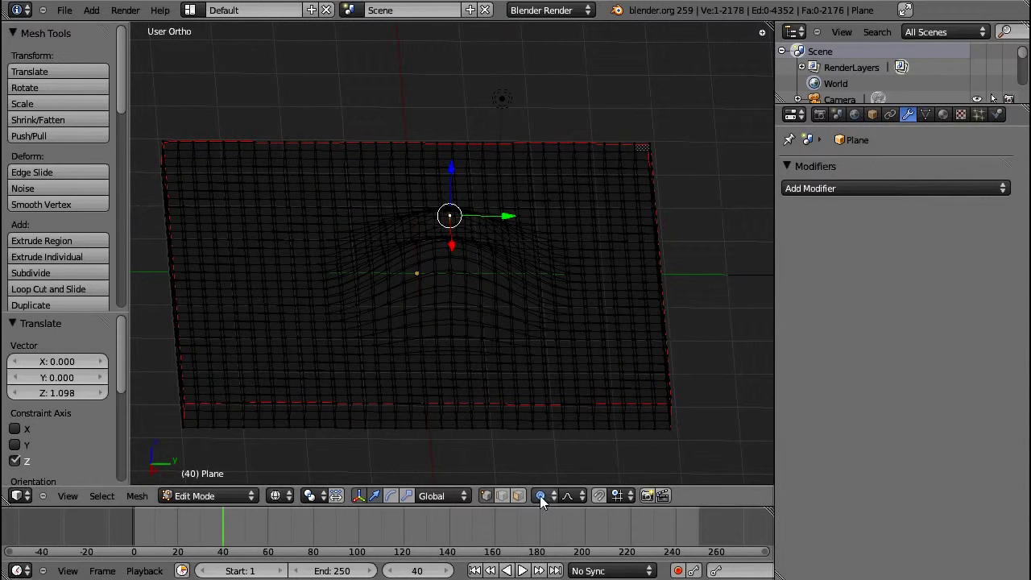
{"action": "left_click", "coordinate": [566, 497]}
{"action": "left_click", "coordinate": [618, 390]}
{"action": "left_click_drag", "start_coordinate": [457, 169], "coordinate": [456, 108]}
{"action": "key", "text": "Escape"}
{"action": "right_click", "coordinate": [254, 158]}
{"action": "left_click_drag", "start_coordinate": [257, 115], "coordinate": [309, 58]}
{"action": "key", "text": "Escape"}
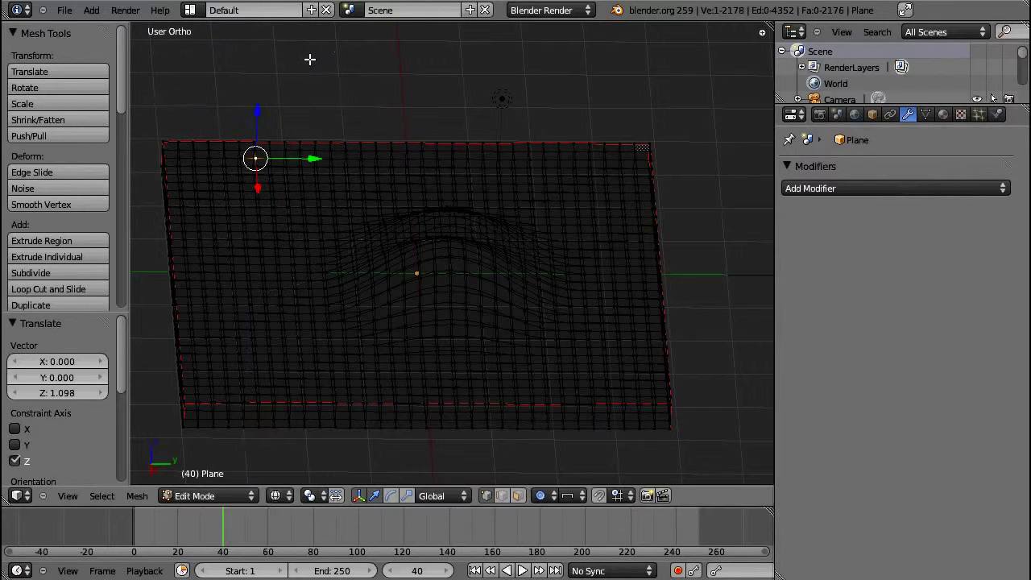
Raise spiky peaks at the corner with Random falloff, then set the falloff to Sharp
{"action": "left_click", "coordinate": [581, 495]}
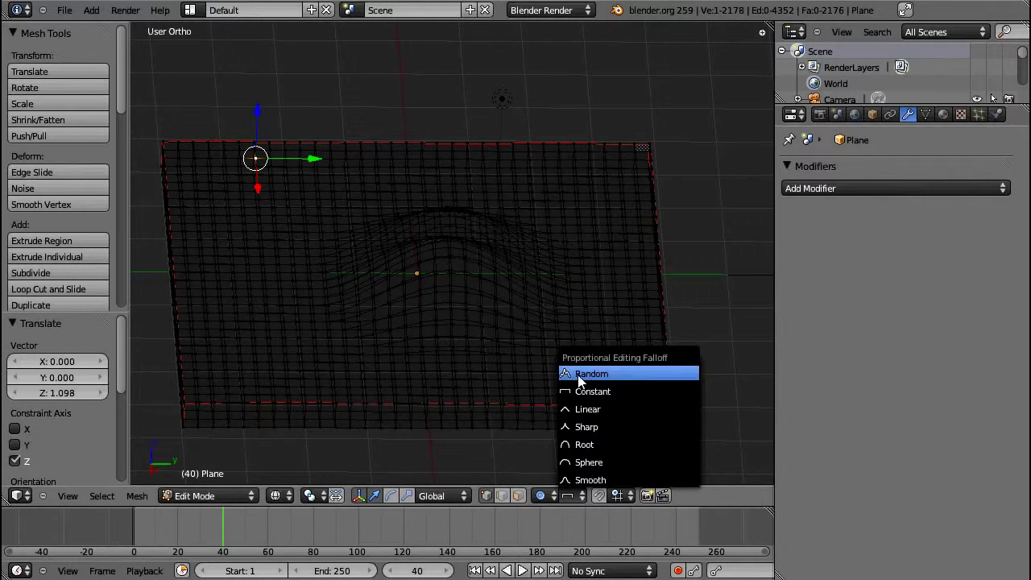
{"action": "left_click", "coordinate": [580, 374]}
{"action": "left_click_drag", "start_coordinate": [251, 111], "coordinate": [266, 36]}
{"action": "left_click", "coordinate": [582, 495]}
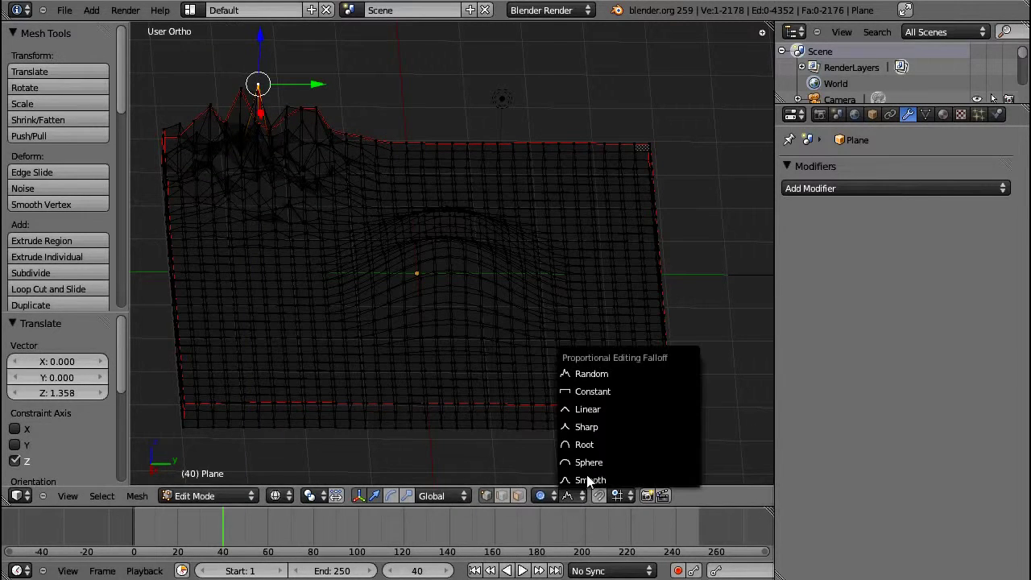
{"action": "left_click", "coordinate": [586, 426]}
Return to Object Mode, undo the mesh edits to restore a flat plane, and reselect it
{"action": "key", "text": "Tab"}
{"action": "key", "text": "ctrl+z"}
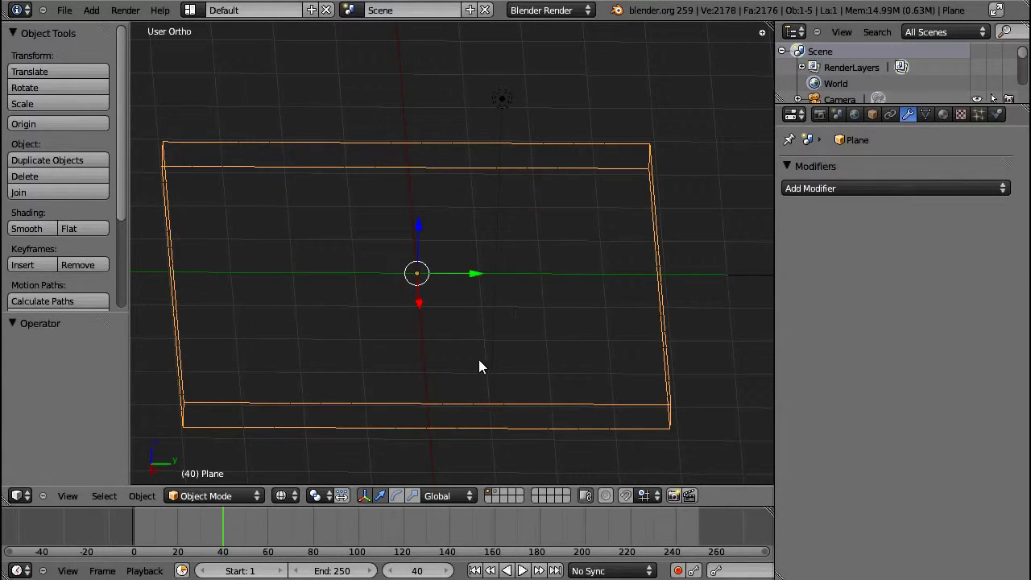
{"action": "scroll", "coordinate": [479, 359], "scroll_direction": "down", "scroll_amount": 4}
{"action": "right_click", "coordinate": [620, 277]}
{"action": "right_click", "coordinate": [557, 330]}
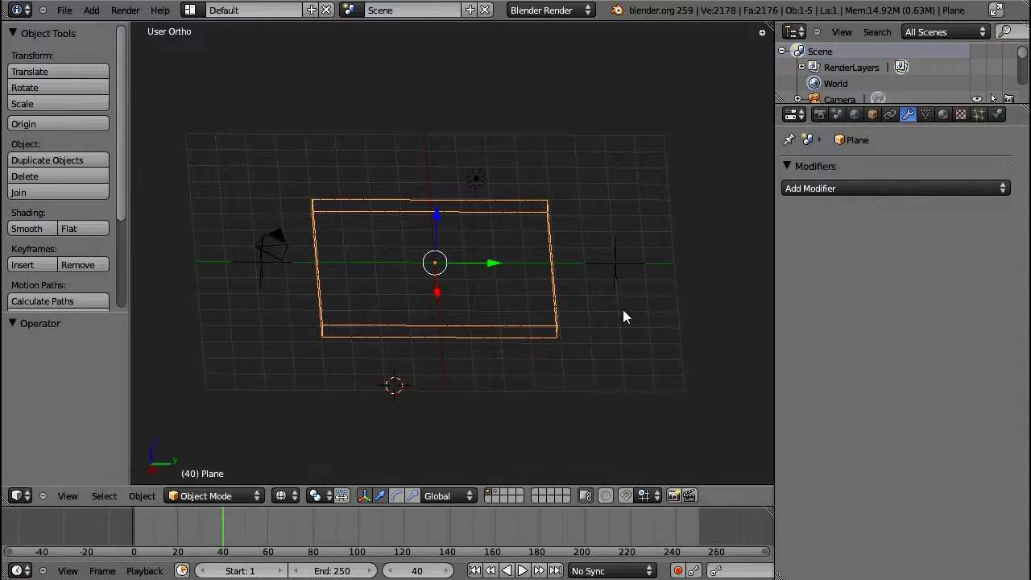
Add a Warp modifier to the plane with From set to Empty and To set to Empty.001
{"action": "left_click", "coordinate": [879, 185]}
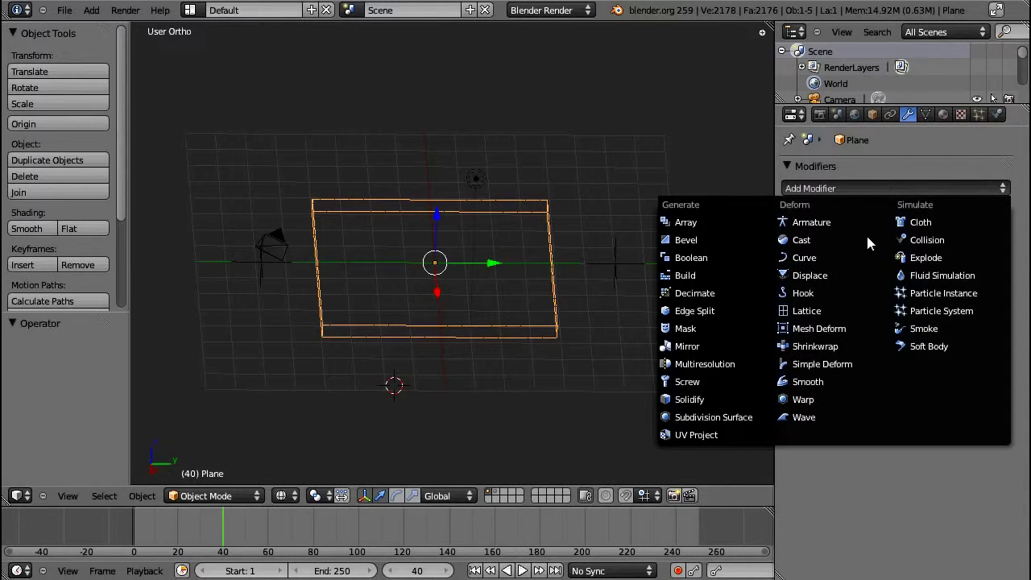
{"action": "left_click", "coordinate": [848, 400]}
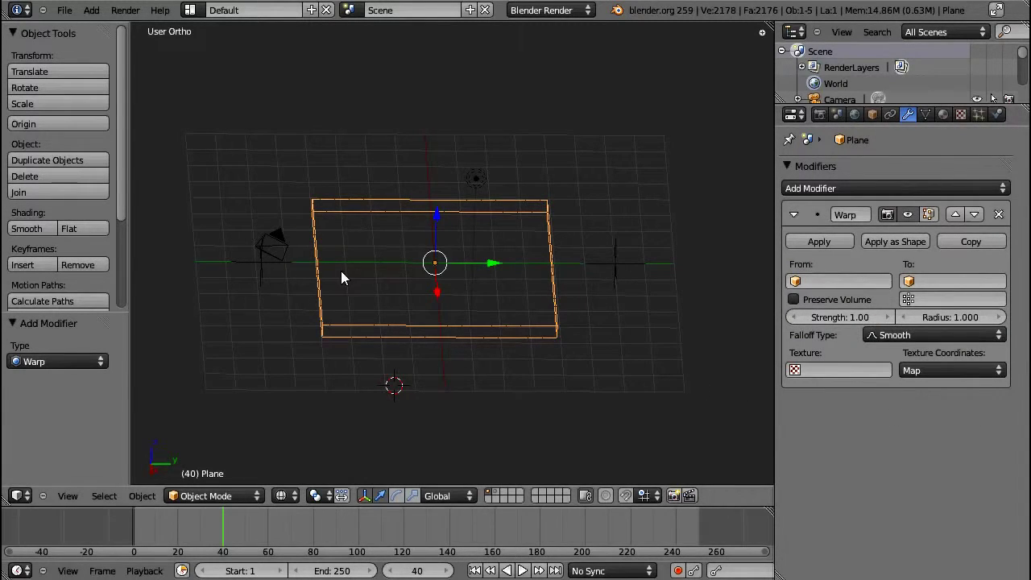
{"action": "left_click", "coordinate": [838, 281]}
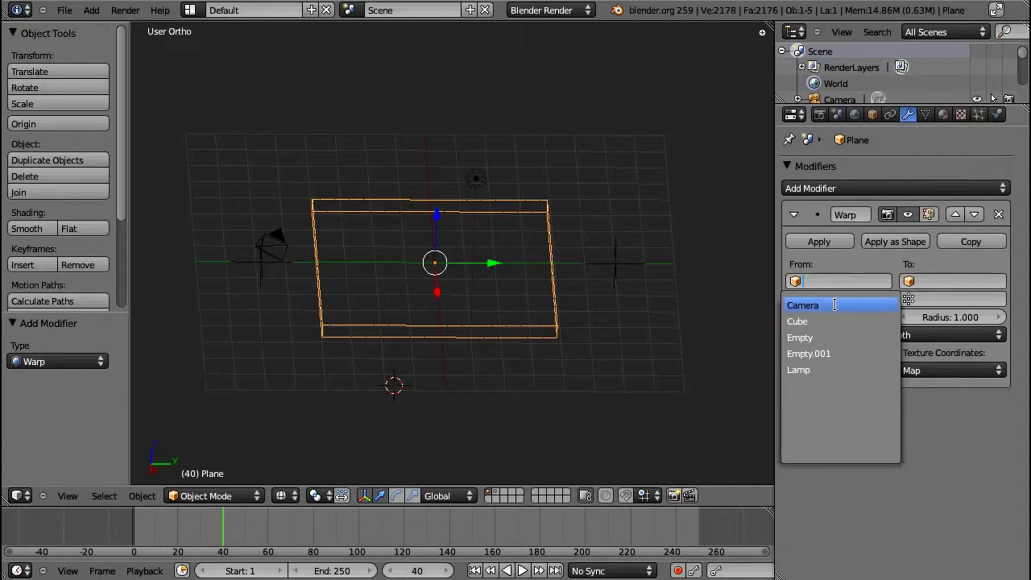
{"action": "left_click", "coordinate": [841, 336]}
{"action": "left_click", "coordinate": [925, 281]}
{"action": "left_click", "coordinate": [934, 354]}
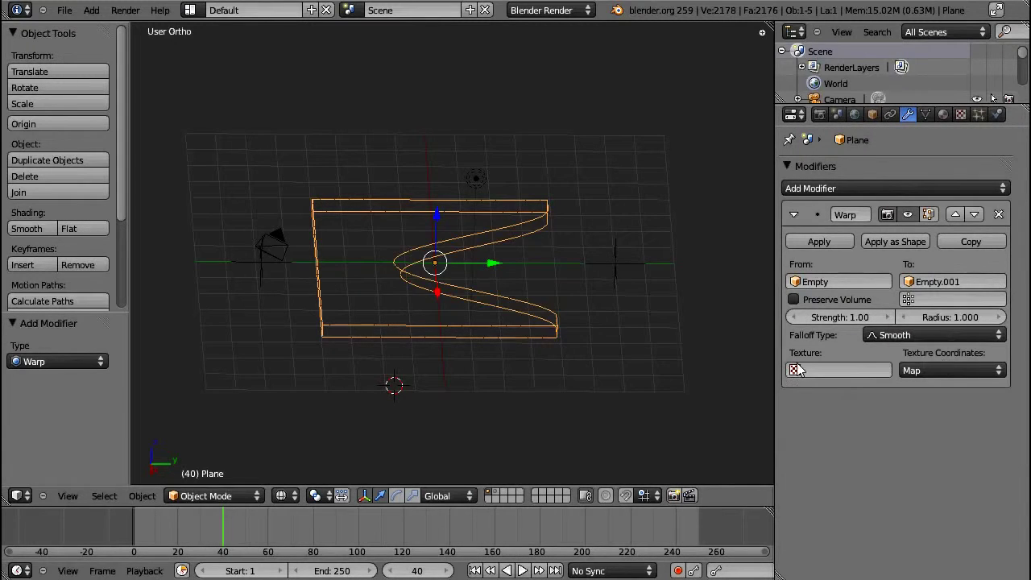
Show the N sidebar, check the empties and the plane, and try a Z move on Empty.001
{"action": "right_click", "coordinate": [618, 265]}
{"action": "key", "text": "n"}
{"action": "key", "text": "n"}
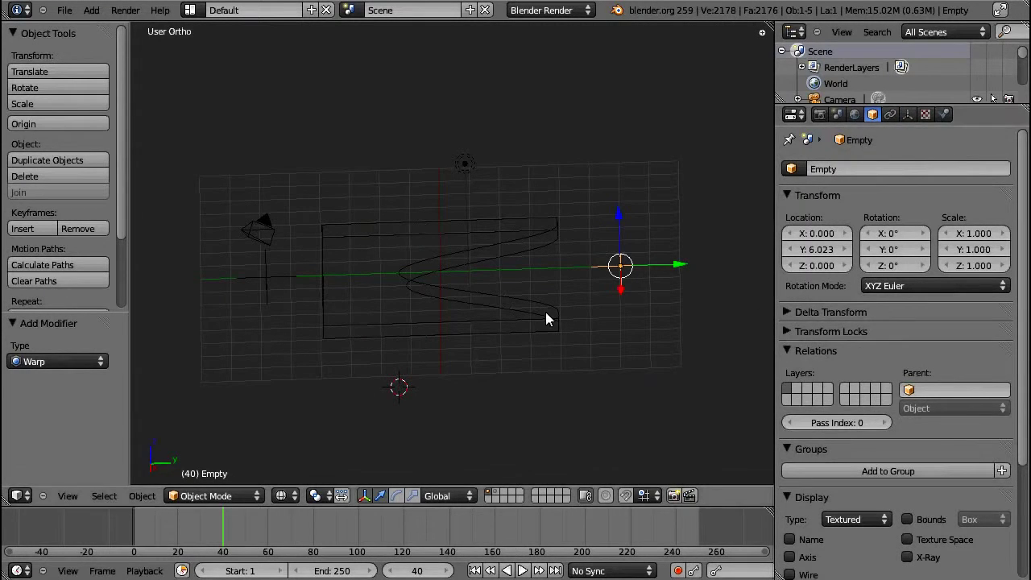
{"action": "right_click", "coordinate": [546, 319]}
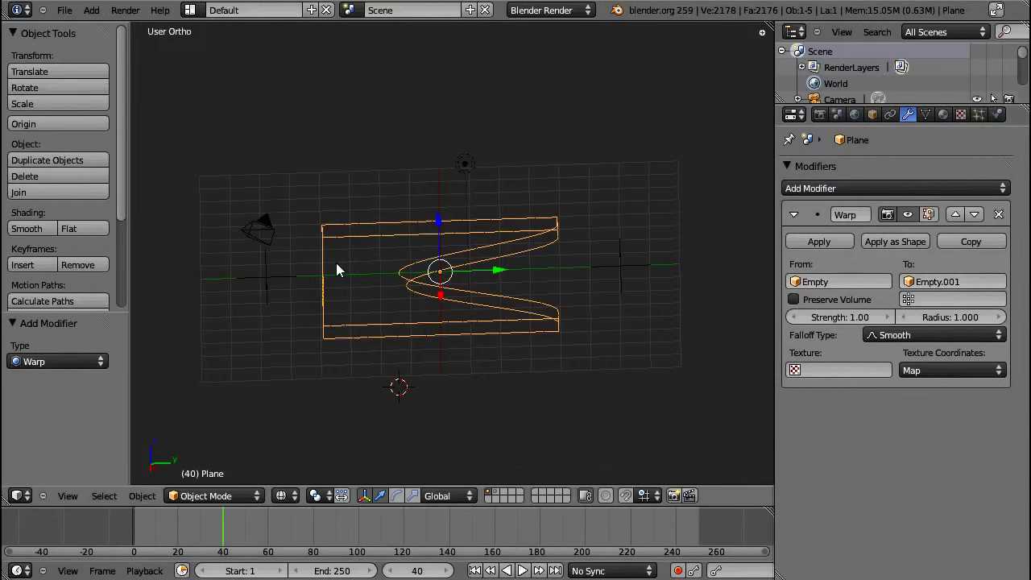
{"action": "right_click", "coordinate": [278, 280]}
{"action": "key", "text": "g"}
{"action": "key", "text": "z"}
{"action": "right_click", "coordinate": [273, 211]}
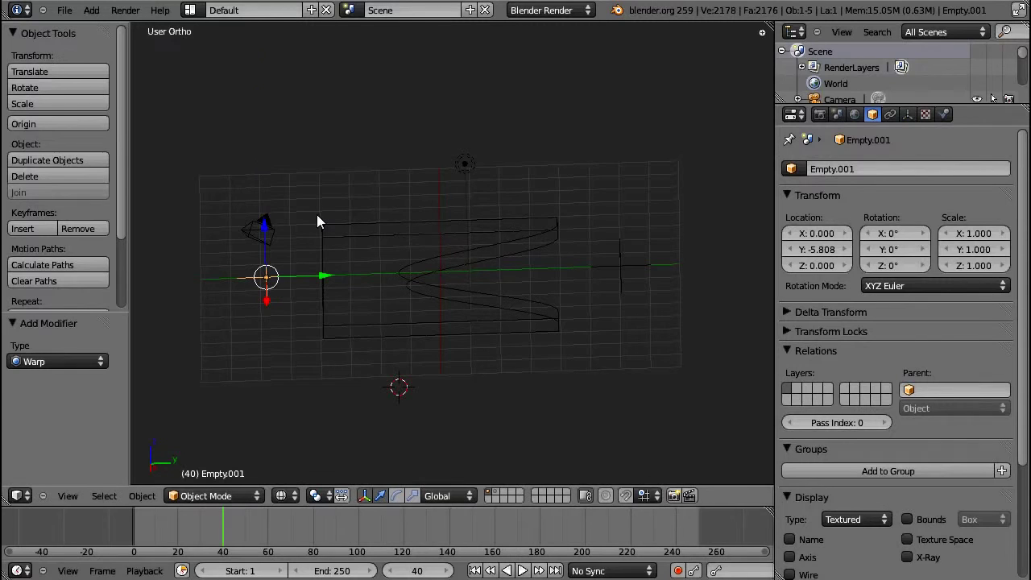
Lift the right Empty above the plane along Y and drop Empty.001 below it
{"action": "middle_click_drag", "start_coordinate": [617, 276], "coordinate": [574, 291]}
{"action": "right_click", "coordinate": [644, 276]}
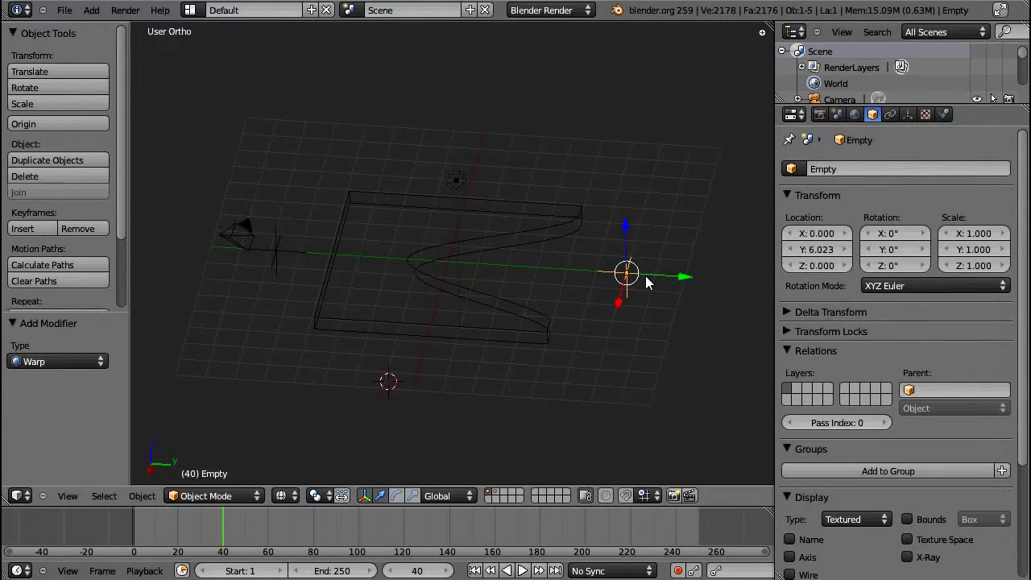
{"action": "left_click_drag", "start_coordinate": [626, 236], "coordinate": [690, 208]}
{"action": "key", "text": "g"}
{"action": "key", "text": "y"}
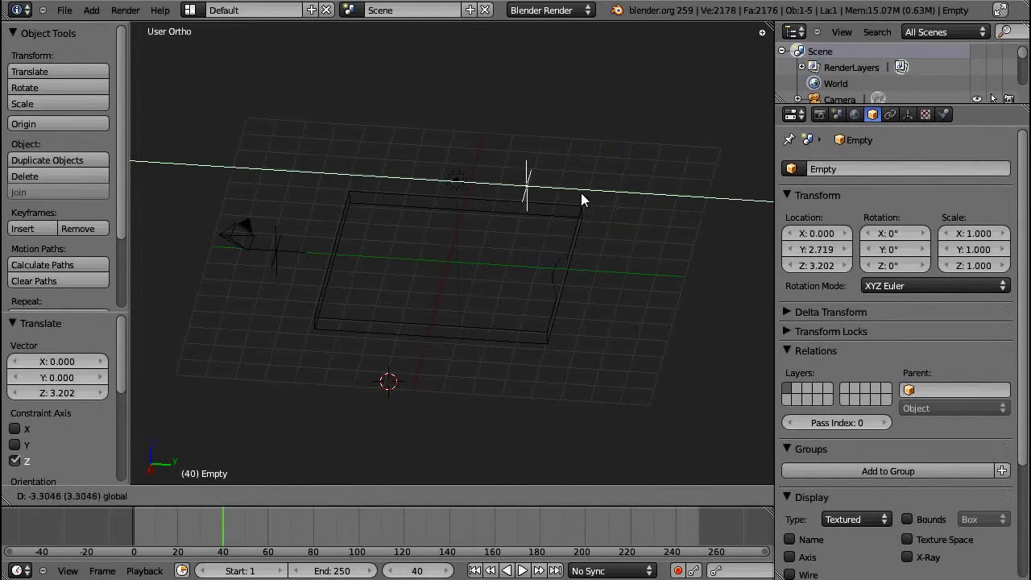
{"action": "left_click", "coordinate": [378, 238]}
{"action": "key", "text": "shift+d"}
{"action": "left_click", "coordinate": [257, 211]}
{"action": "key", "text": "g"}
{"action": "key", "text": "z"}
{"action": "left_click", "coordinate": [309, 320]}
Adjust Empty.001's height and Y position, and switch the view to solid shading
{"action": "key", "text": "g"}
{"action": "key", "text": "z"}
{"action": "left_click", "coordinate": [278, 276]}
{"action": "key", "text": "g"}
{"action": "key", "text": "y"}
{"action": "left_click", "coordinate": [507, 338]}
{"action": "key", "text": "z"}
{"action": "mouse_move", "coordinate": [507, 338]}
{"action": "middle_mouse_down"}
{"action": "mouse_move", "coordinate": [463, 157]}
{"action": "mouse_move", "coordinate": [468, 238]}
{"action": "mouse_move", "coordinate": [439, 187]}
{"action": "middle_mouse_up"}
Lower the Empty above the plane slightly and move it to Y -1.671
{"action": "right_click", "coordinate": [439, 187]}
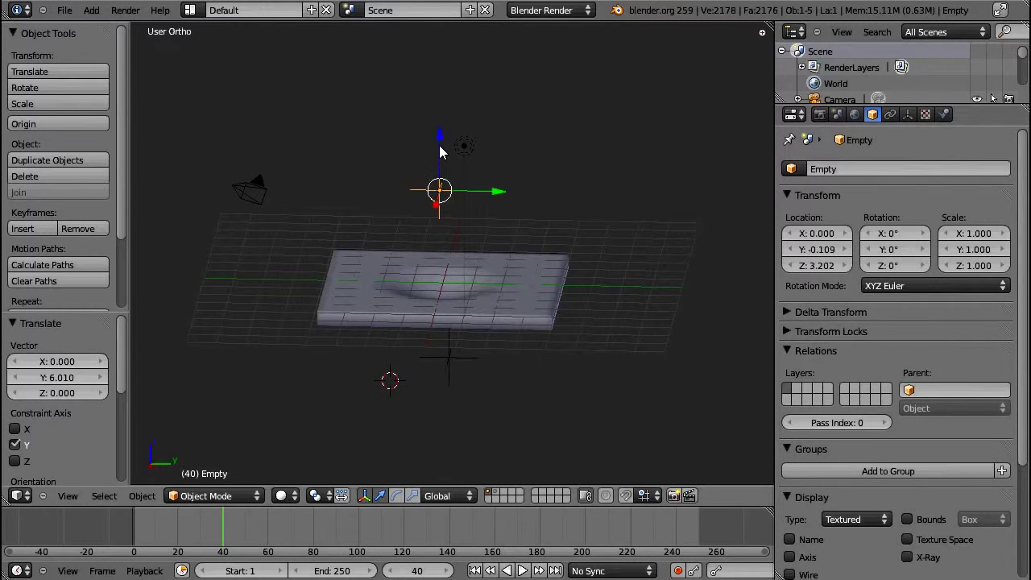
{"action": "key", "text": "g"}
{"action": "key", "text": "z"}
{"action": "left_click", "coordinate": [439, 150]}
{"action": "key", "text": "g"}
{"action": "key", "text": "y"}
{"action": "left_click", "coordinate": [435, 188]}
Reposition Empty.001 under the plane, moving it to Y 3.380 and slightly higher
{"action": "key", "text": "shift+d"}
{"action": "key", "text": "z"}
{"action": "left_click", "coordinate": [396, 161]}
{"action": "middle_click_drag", "start_coordinate": [402, 165], "coordinate": [463, 384]}
{"action": "key", "text": "g"}
{"action": "key", "text": "y"}
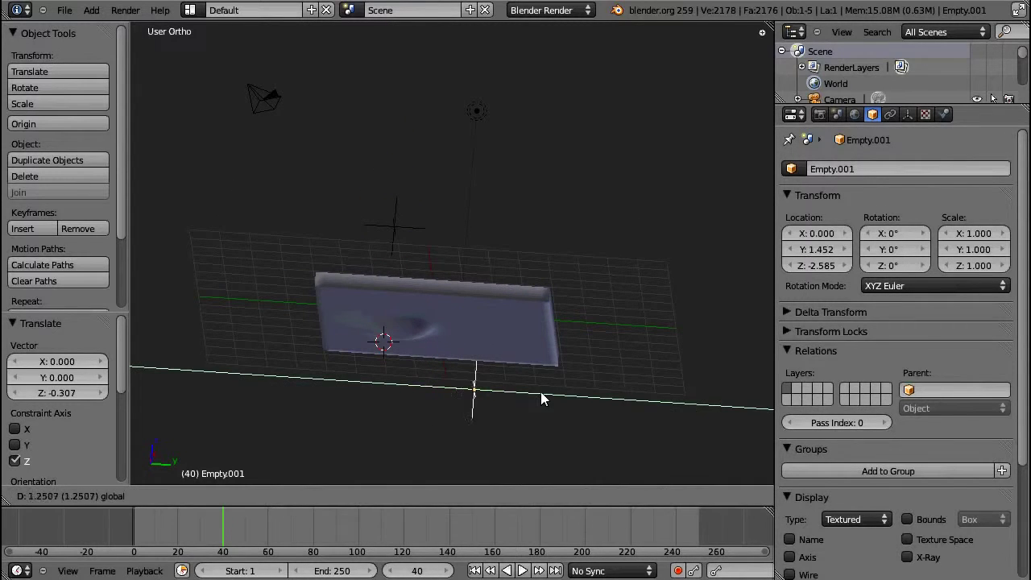
{"action": "left_click", "coordinate": [579, 385]}
{"action": "middle_click_drag", "start_coordinate": [579, 386], "coordinate": [514, 351]}
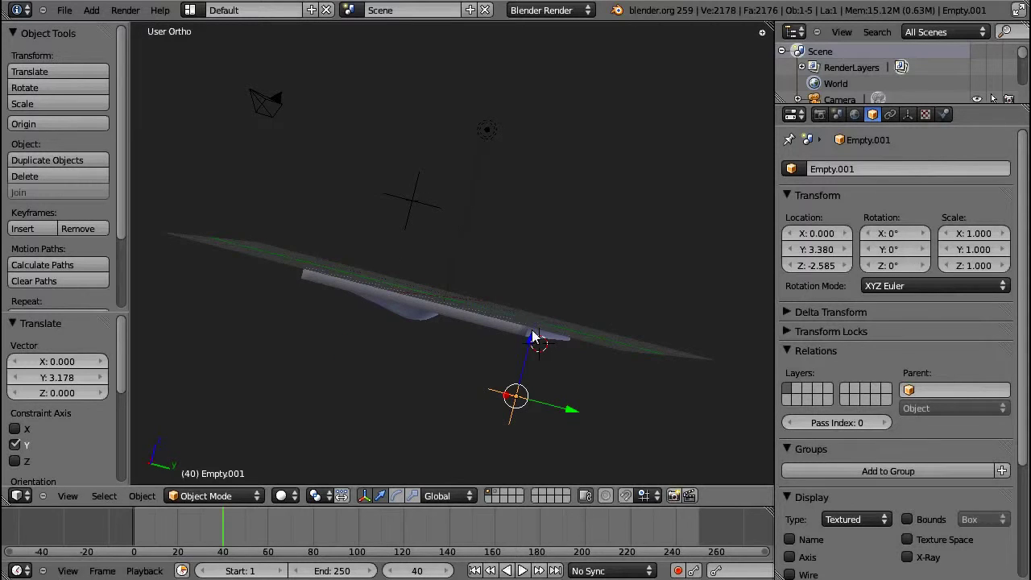
{"action": "key", "text": "g"}
{"action": "key", "text": "z"}
{"action": "left_click", "coordinate": [536, 330]}
Lower the Empty above the plane to Z 1.269 and inspect the bulge
{"action": "right_click", "coordinate": [434, 206]}
{"action": "key", "text": "g"}
{"action": "key", "text": "z"}
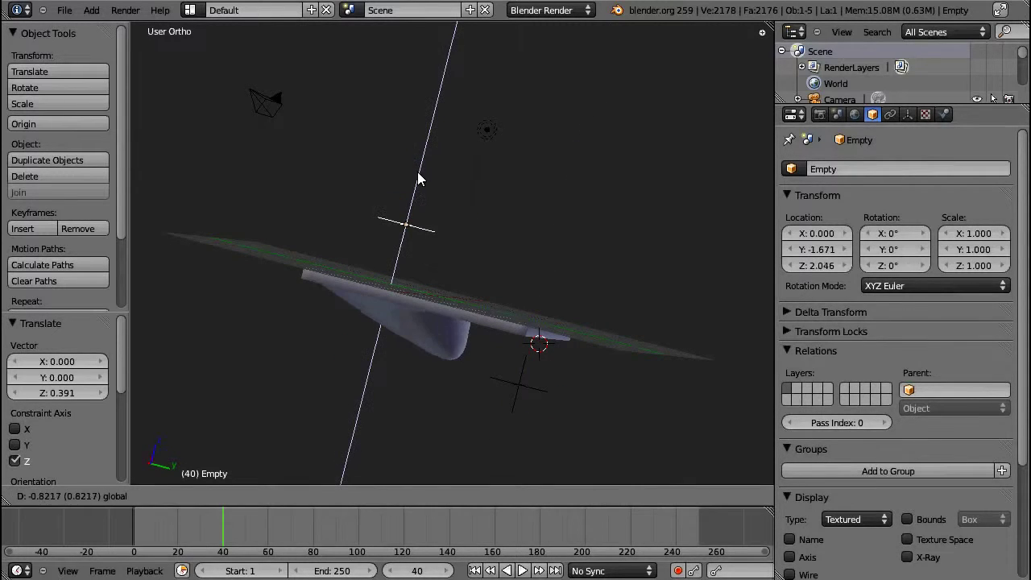
{"action": "left_click", "coordinate": [525, 347]}
{"action": "middle_click_drag", "start_coordinate": [525, 346], "coordinate": [426, 368]}
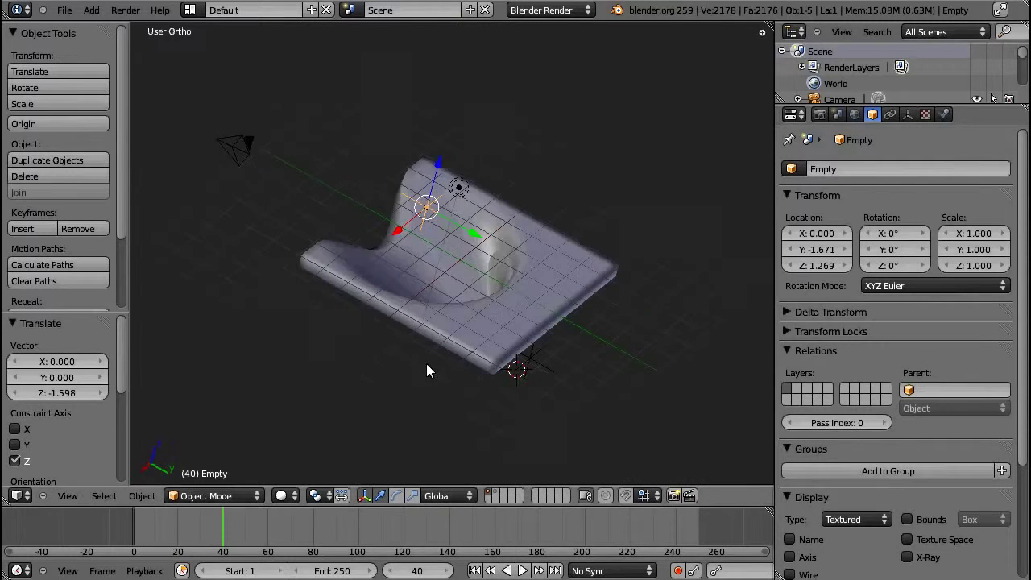
{"action": "middle_click_drag", "start_coordinate": [437, 253], "coordinate": [570, 349]}
Move Empty.001 to Y -1.306, Z -2.194 for a rounded dip, viewed top-down
{"action": "key", "text": "shift+d"}
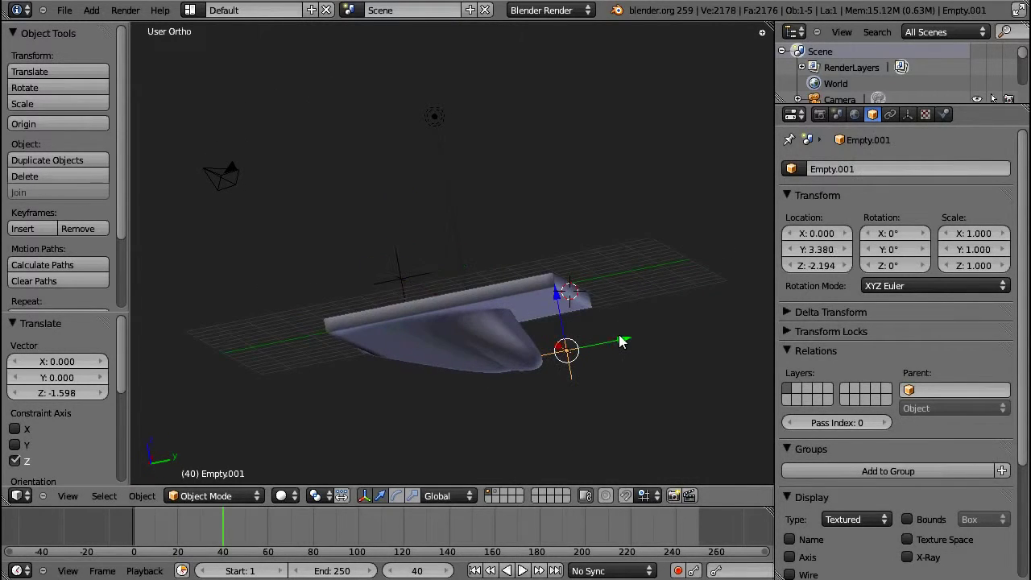
{"action": "key", "text": "z"}
{"action": "key", "text": "y"}
{"action": "left_click", "coordinate": [486, 385]}
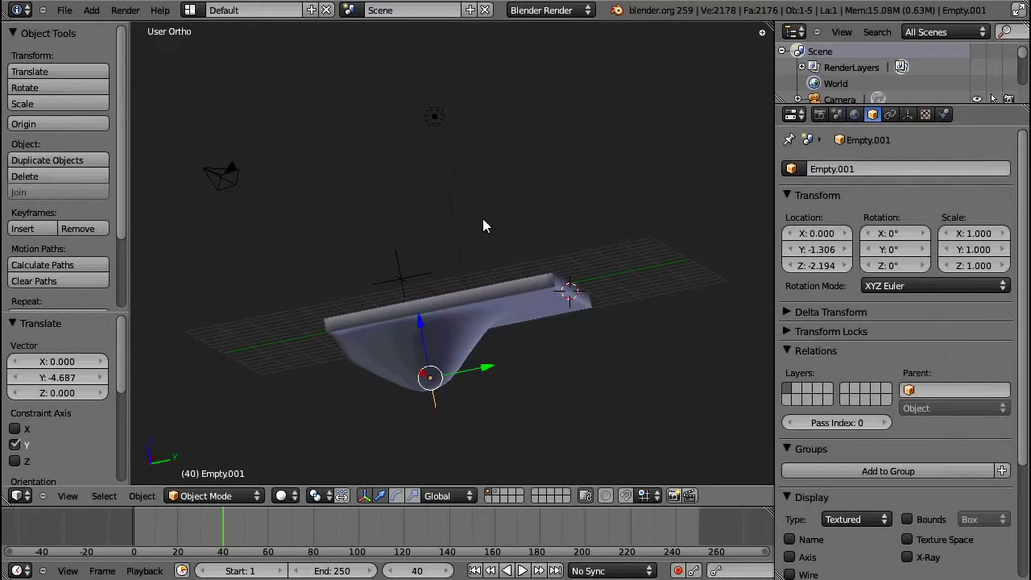
{"action": "middle_click_drag", "start_coordinate": [483, 223], "coordinate": [482, 378]}
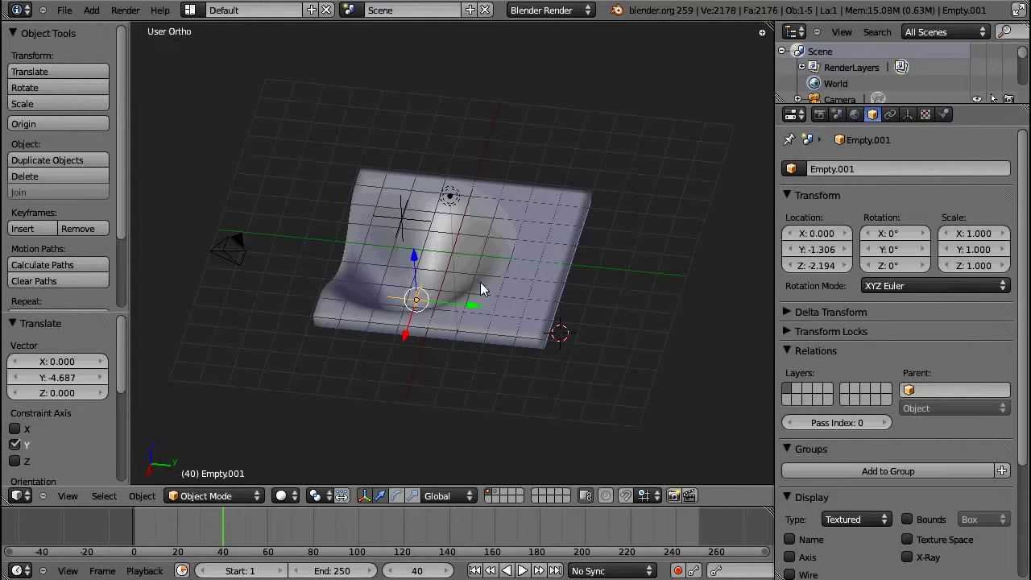
Turn the Warp modifier's Preserve Volume on to compare, then turn it off
{"action": "right_click", "coordinate": [493, 334]}
{"action": "middle_click_drag", "start_coordinate": [460, 375], "coordinate": [447, 335]}
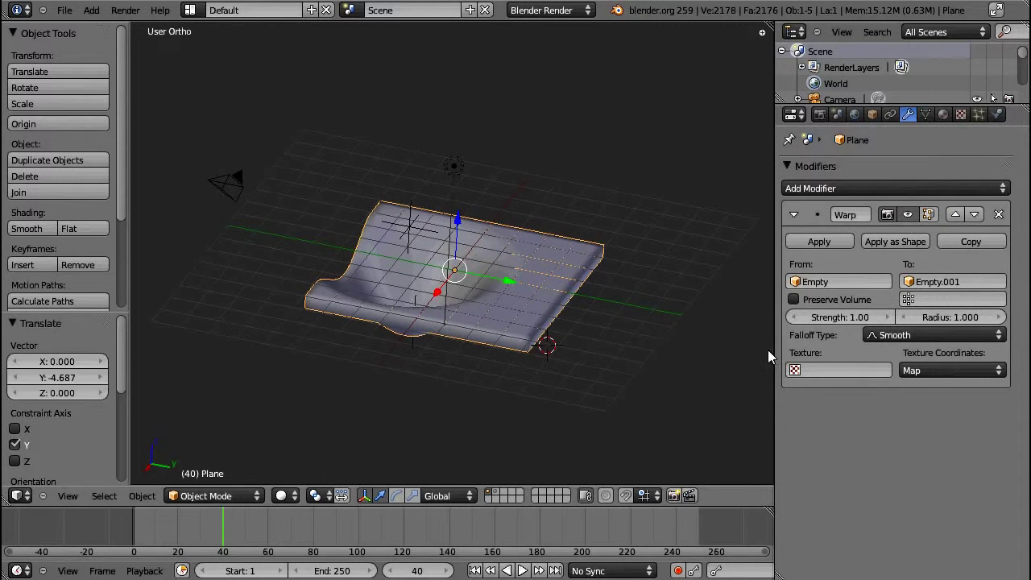
{"action": "left_click", "coordinate": [794, 299]}
{"action": "middle_click_drag", "start_coordinate": [454, 290], "coordinate": [477, 197]}
{"action": "middle_click_drag", "start_coordinate": [453, 277], "coordinate": [475, 243]}
{"action": "left_click", "coordinate": [795, 300]}
{"action": "middle_click_drag", "start_coordinate": [484, 368], "coordinate": [451, 266]}
Set the warp Strength to 0.49 and Radius to 0.000
{"action": "left_click_drag", "start_coordinate": [825, 314], "coordinate": [769, 321]}
{"action": "mouse_move", "coordinate": [926, 317]}
{"action": "left_mouse_down"}
{"action": "mouse_move", "coordinate": [964, 320]}
{"action": "mouse_move", "coordinate": [918, 328]}
{"action": "left_mouse_up"}
{"action": "left_click", "coordinate": [918, 334]}
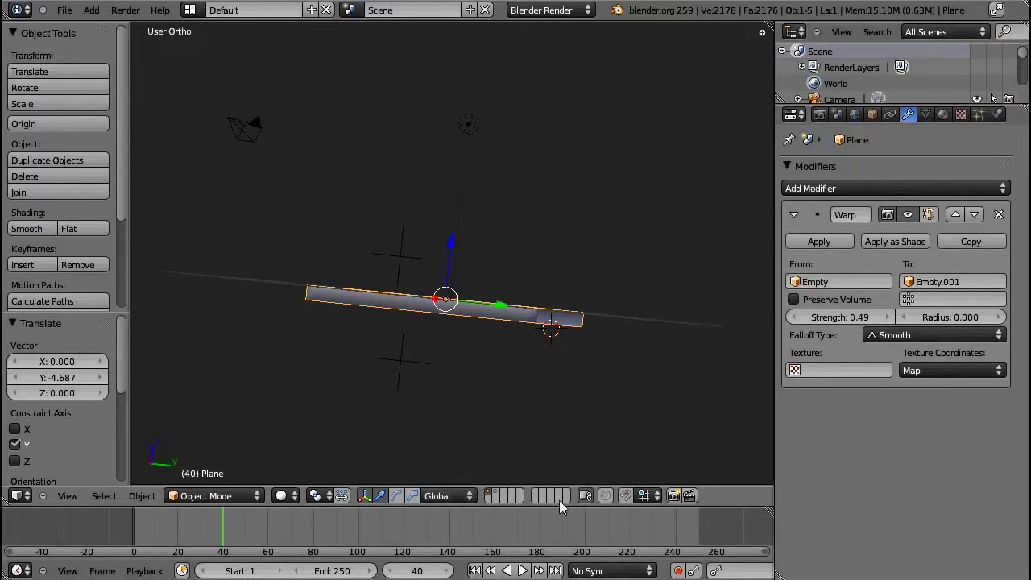
Leave proportional editing off and set the Warp falloff type to Sharp
{"action": "left_click", "coordinate": [605, 495]}
{"action": "left_click", "coordinate": [624, 497]}
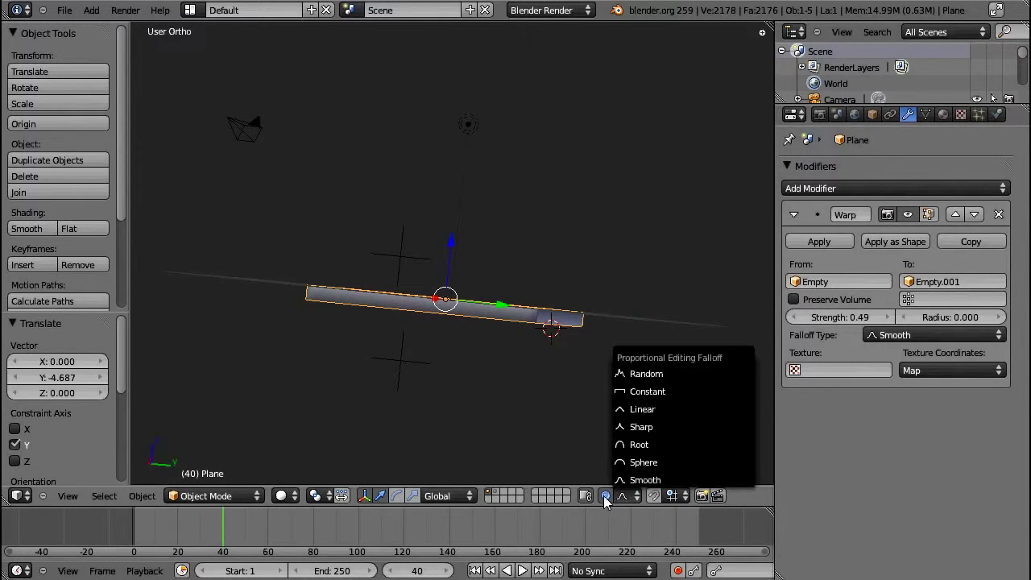
{"action": "left_click", "coordinate": [606, 496]}
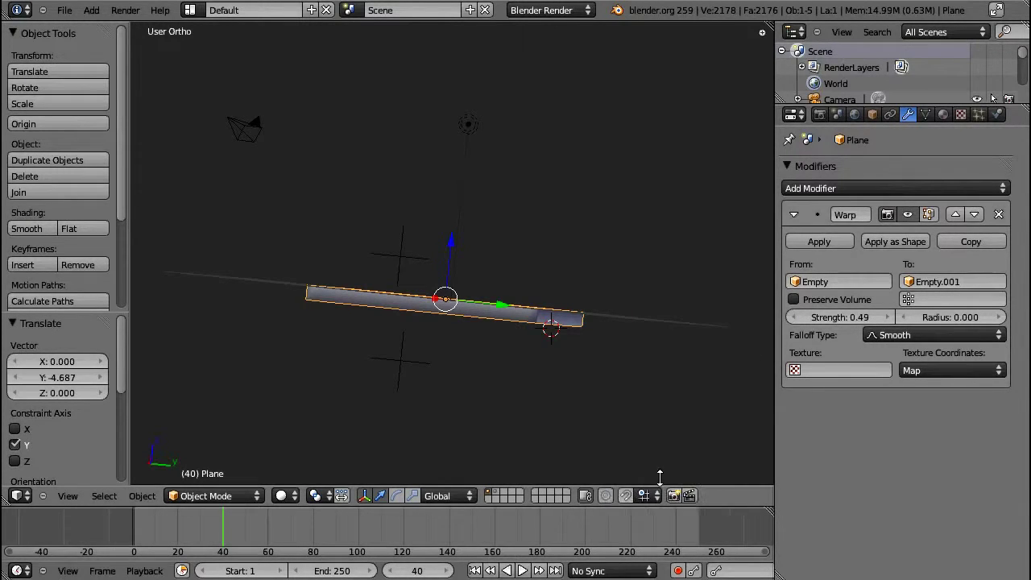
{"action": "left_click", "coordinate": [962, 337]}
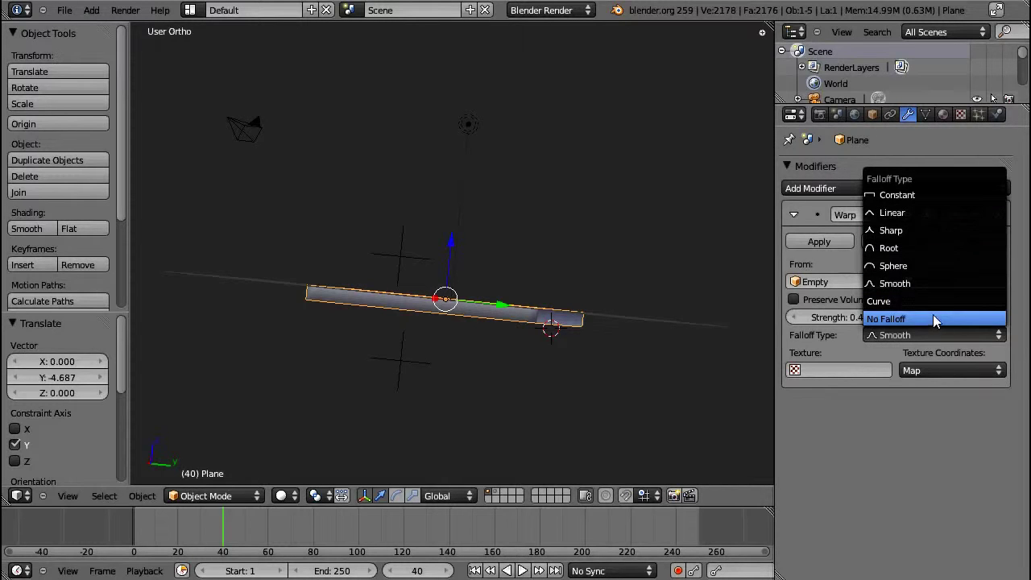
{"action": "left_click", "coordinate": [921, 228]}
{"action": "middle_click_drag", "start_coordinate": [516, 249], "coordinate": [552, 268]}
Shift the first empty along Y, then set warp Strength 0.88 and Radius 0.720
{"action": "right_click", "coordinate": [393, 236]}
{"action": "key", "text": "g"}
{"action": "key", "text": "y"}
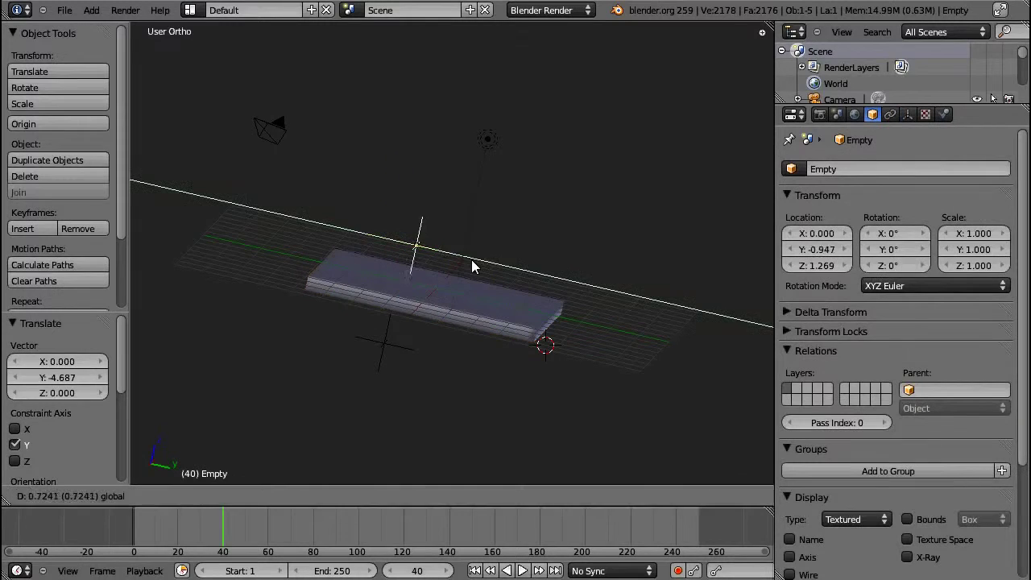
{"action": "left_click", "coordinate": [466, 257]}
{"action": "right_click", "coordinate": [496, 307]}
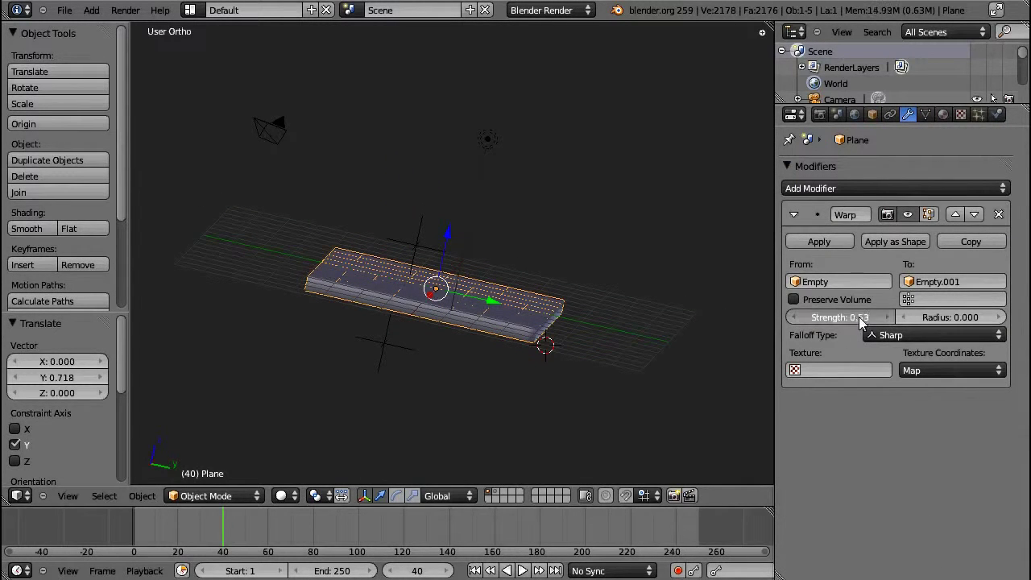
{"action": "left_click_drag", "start_coordinate": [874, 319], "coordinate": [882, 319]}
{"action": "left_click_drag", "start_coordinate": [944, 318], "coordinate": [959, 321]}
{"action": "middle_click_drag", "start_coordinate": [475, 193], "coordinate": [479, 169]}
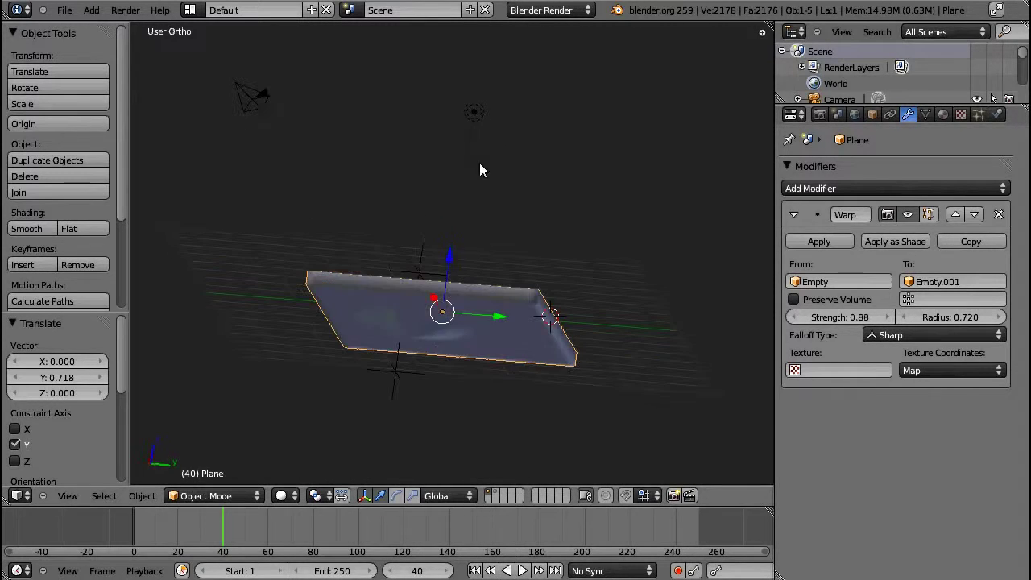
Lower Empty.001 along Z to -5.611 to dent the slab
{"action": "right_click", "coordinate": [417, 366]}
{"action": "mouse_move", "coordinate": [417, 366]}
{"action": "middle_mouse_down"}
{"action": "mouse_move", "coordinate": [411, 354]}
{"action": "mouse_move", "coordinate": [407, 365]}
{"action": "middle_mouse_up"}
{"action": "key", "text": "g"}
{"action": "key", "text": "z"}
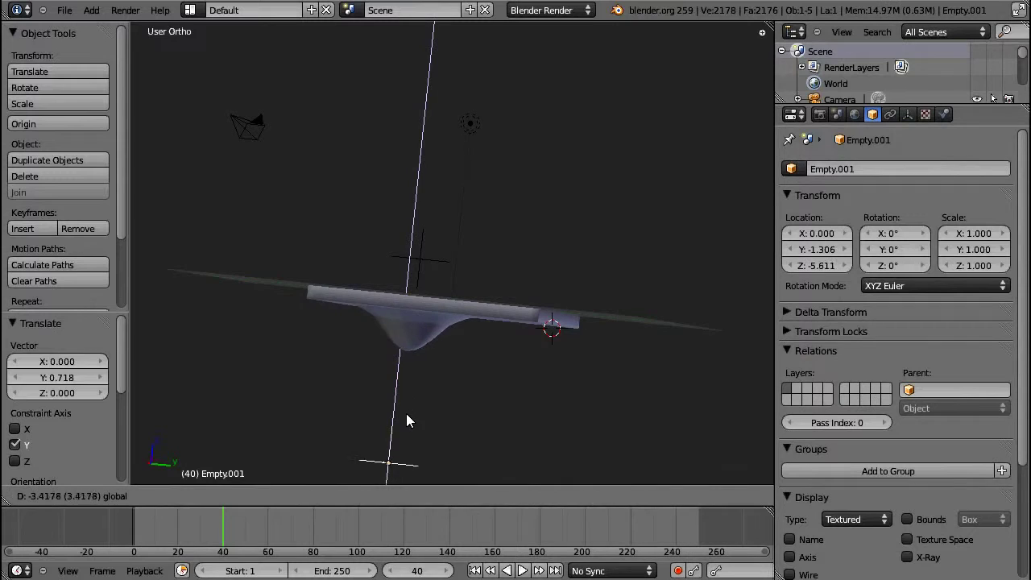
{"action": "left_click", "coordinate": [406, 420]}
{"action": "right_click", "coordinate": [440, 262]}
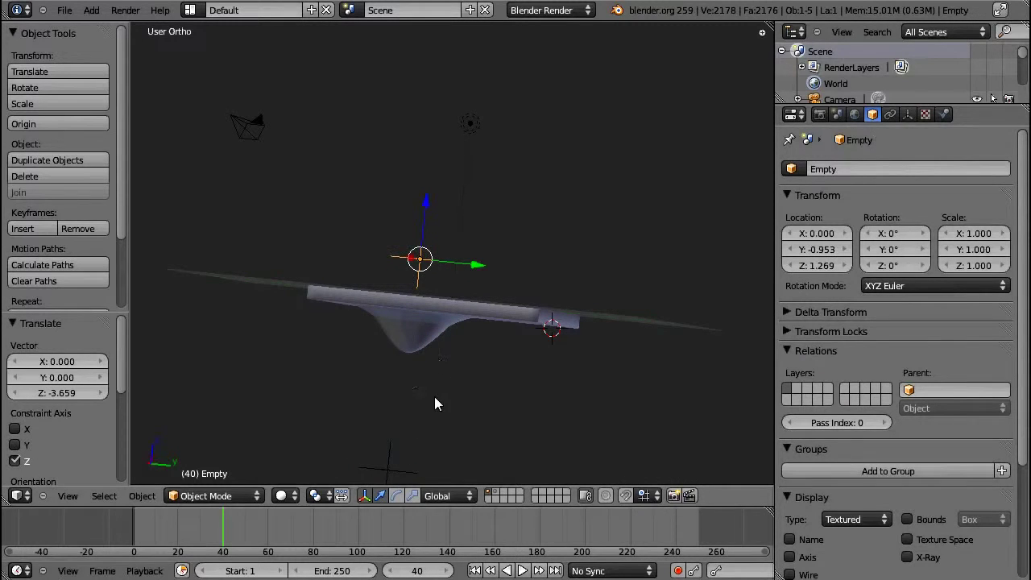
{"action": "right_click", "coordinate": [392, 465]}
{"action": "key", "text": "g"}
{"action": "key", "text": "z"}
{"action": "left_click", "coordinate": [396, 369]}
Select the plane and check its mesh in Edit Mode before returning to Object Mode
{"action": "right_click", "coordinate": [395, 322]}
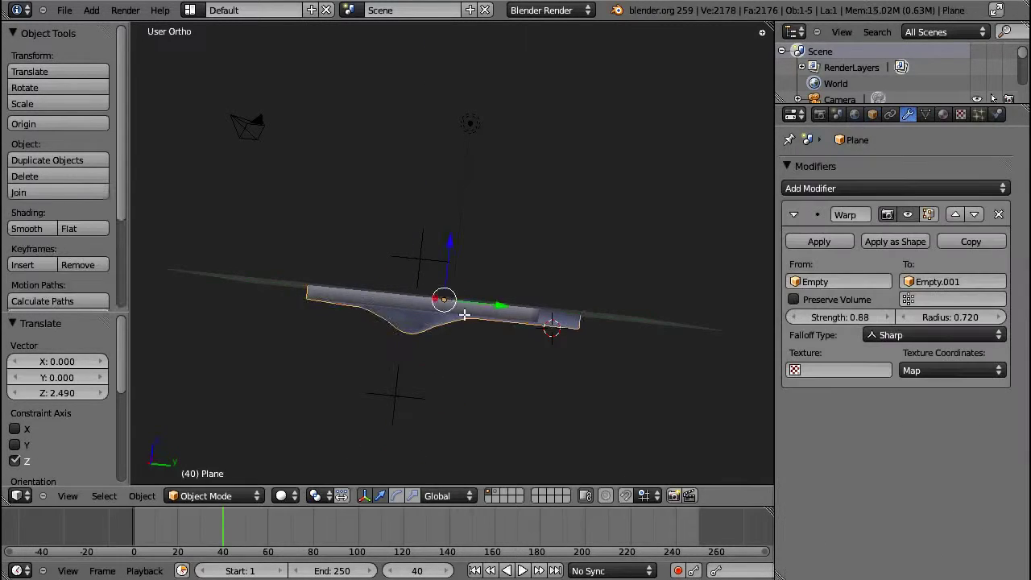
{"action": "key", "text": "Tab"}
{"action": "middle_click_drag", "start_coordinate": [396, 339], "coordinate": [441, 328]}
{"action": "key", "text": "Tab"}
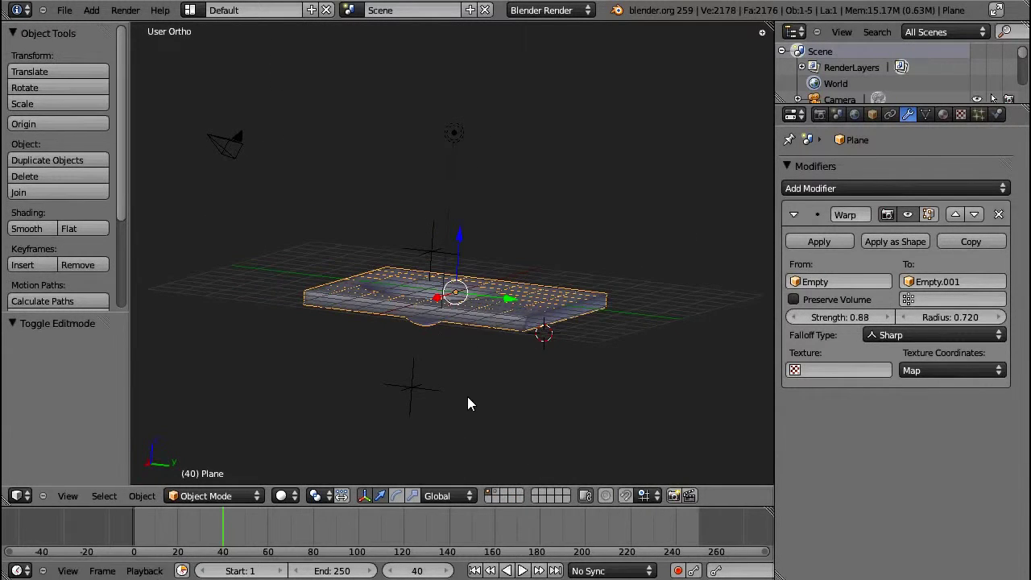
{"action": "middle_click_drag", "start_coordinate": [463, 369], "coordinate": [461, 263]}
Drive the Warp modifier with the Tex texture and shift Empty.001 down and up along Z
{"action": "left_click", "coordinate": [806, 369]}
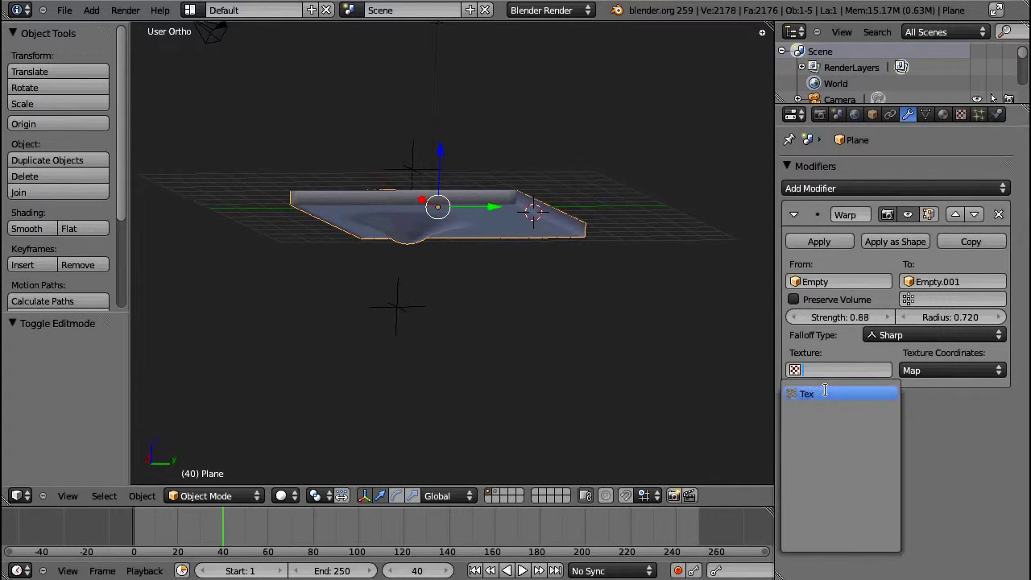
{"action": "left_click", "coordinate": [810, 391]}
{"action": "middle_click_drag", "start_coordinate": [675, 444], "coordinate": [393, 324]}
{"action": "right_click", "coordinate": [393, 324]}
{"action": "left_click_drag", "start_coordinate": [395, 269], "coordinate": [405, 318]}
{"action": "middle_click_drag", "start_coordinate": [405, 318], "coordinate": [403, 231]}
{"action": "left_click_drag", "start_coordinate": [397, 311], "coordinate": [435, 187]}
{"action": "middle_click_drag", "start_coordinate": [435, 187], "coordinate": [415, 151]}
Move the first empty along Z, cancelling an accidental scale
{"action": "right_click", "coordinate": [415, 152]}
{"action": "right_click", "coordinate": [415, 151]}
{"action": "left_click_drag", "start_coordinate": [418, 105], "coordinate": [426, 239]}
{"action": "key", "text": "s"}
{"action": "key", "text": "z"}
{"action": "right_click", "coordinate": [434, 223]}
{"action": "middle_click_drag", "start_coordinate": [435, 223], "coordinate": [400, 232]}
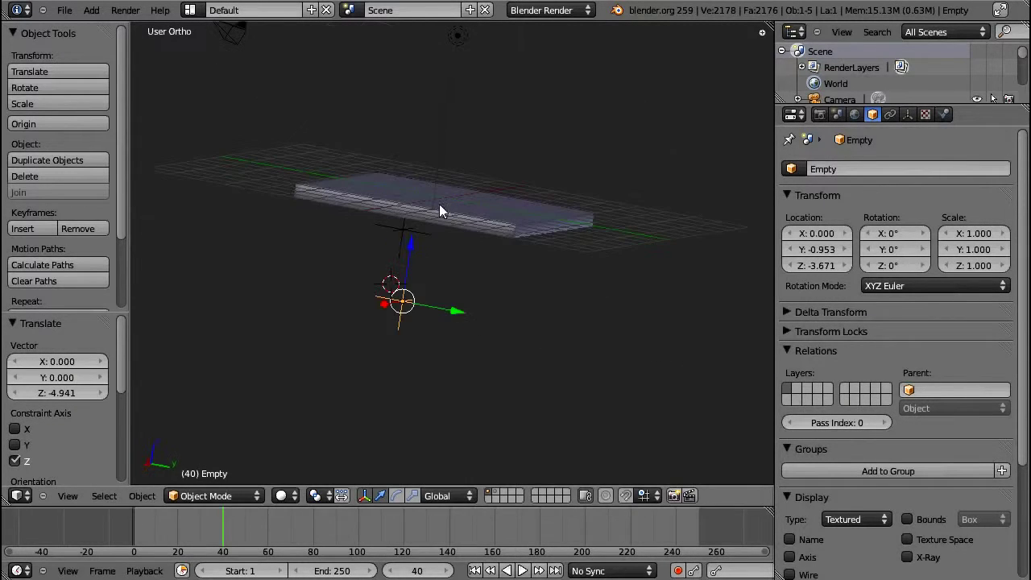
Raise both empties along Z and move Empty.001 to Y -0.720
{"action": "right_click", "coordinate": [401, 232]}
{"action": "left_click_drag", "start_coordinate": [410, 178], "coordinate": [434, 67]}
{"action": "right_click", "coordinate": [388, 322]}
{"action": "left_click_drag", "start_coordinate": [411, 256], "coordinate": [426, 182]}
{"action": "right_click", "coordinate": [427, 131]}
{"action": "left_click_drag", "start_coordinate": [456, 129], "coordinate": [470, 130]}
Lift Empty.001 to Z 2.612, then put the plane into Edit Mode
{"action": "middle_click_drag", "start_coordinate": [413, 155], "coordinate": [423, 232]}
{"action": "scroll", "coordinate": [377, 103], "scroll_direction": "up", "scroll_amount": 3}
{"action": "middle_click_drag", "start_coordinate": [377, 103], "coordinate": [392, 172], "text": "shift"}
{"action": "left_click_drag", "start_coordinate": [380, 104], "coordinate": [379, 96]}
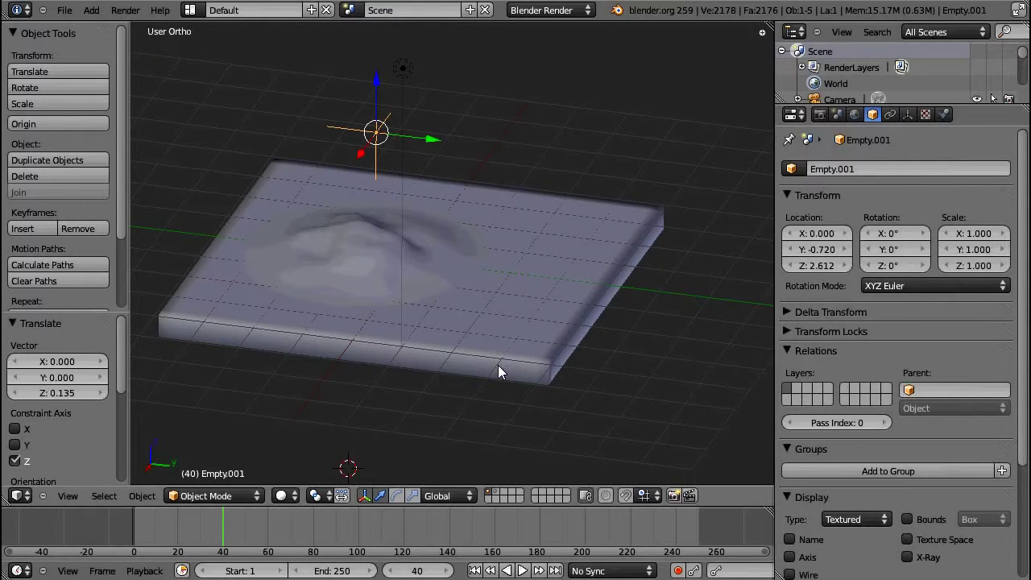
{"action": "right_click", "coordinate": [493, 338]}
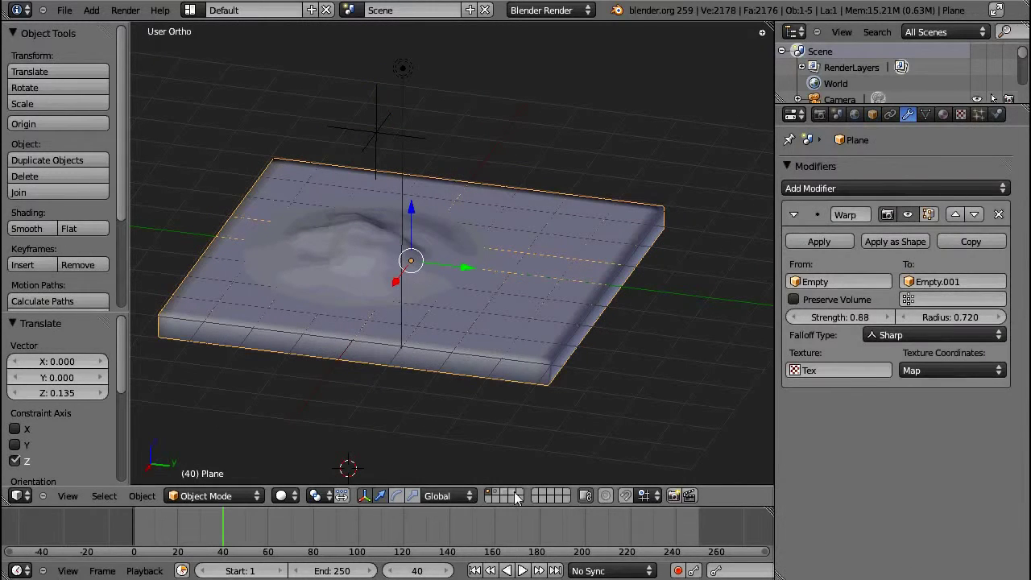
{"action": "key", "text": "Tab"}
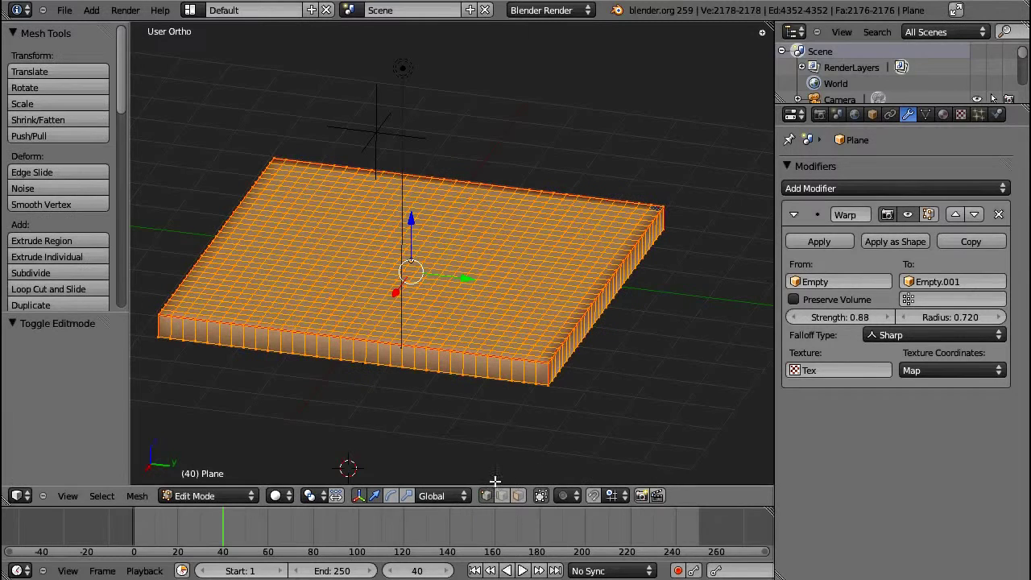
Enable proportional editing and return the plane to Object Mode
{"action": "left_click", "coordinate": [572, 496]}
{"action": "left_click", "coordinate": [589, 462]}
{"action": "left_click", "coordinate": [600, 498]}
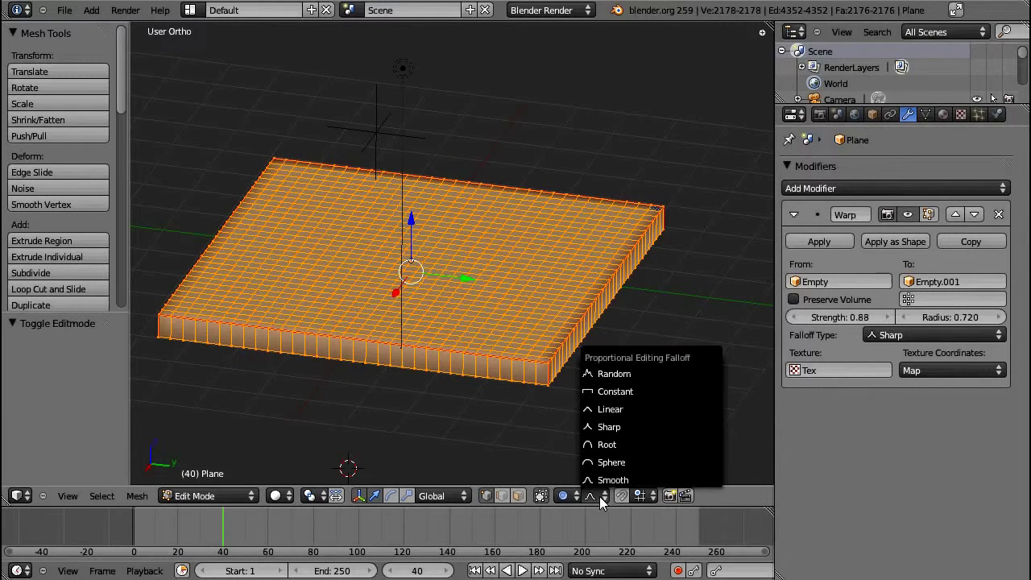
{"action": "key", "text": "Tab"}
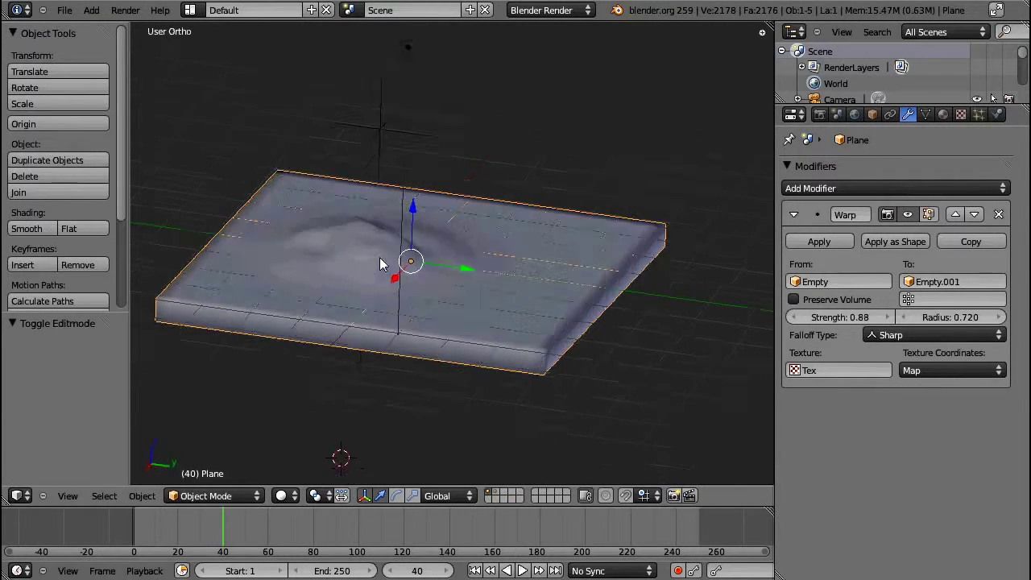
Check the Warp's texture coordinate options and try a Y move of Empty.001, then cancel it
{"action": "middle_click_drag", "start_coordinate": [379, 257], "coordinate": [375, 291]}
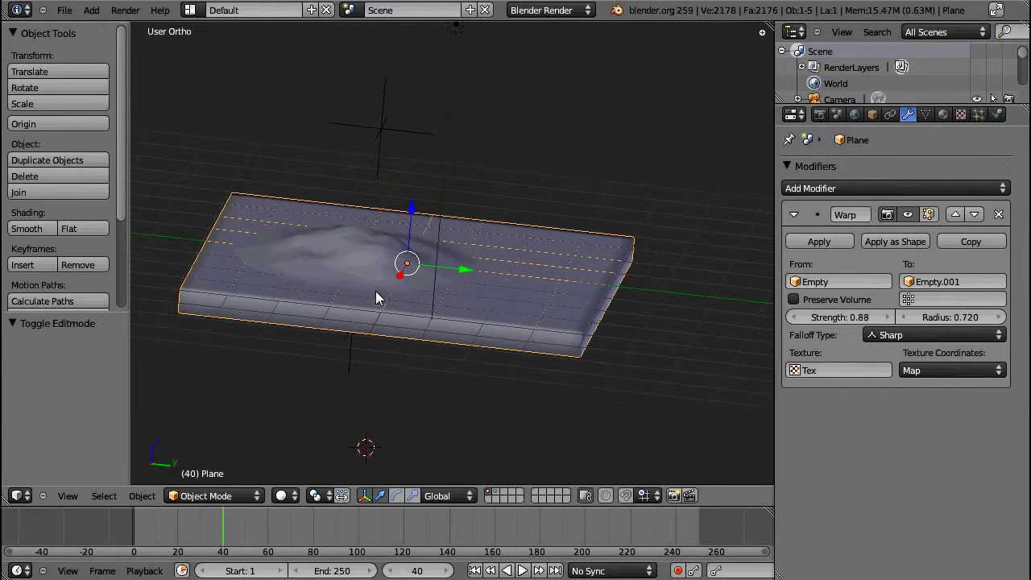
{"action": "left_click", "coordinate": [950, 374]}
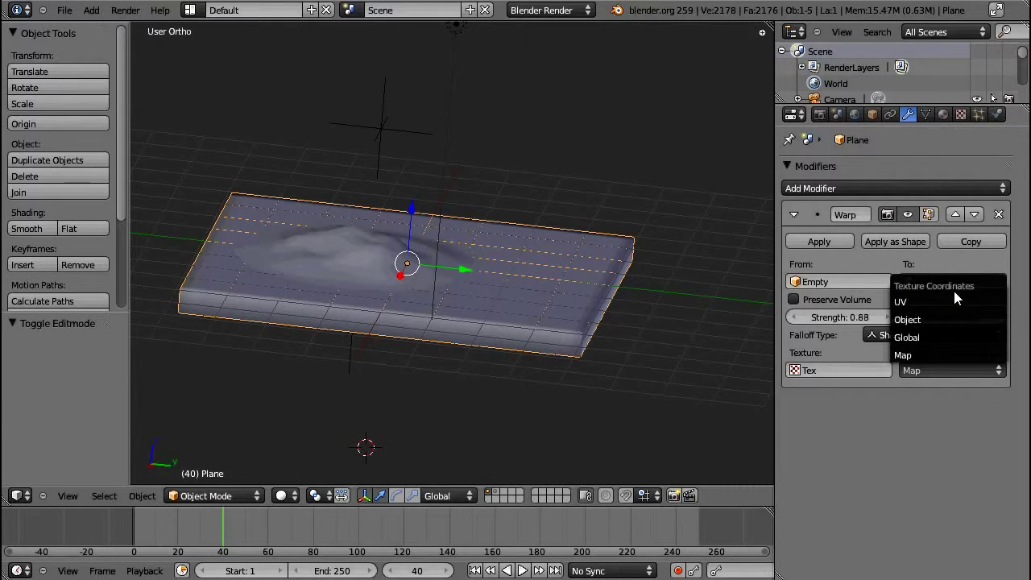
{"action": "left_click", "coordinate": [940, 370]}
{"action": "middle_click_drag", "start_coordinate": [389, 287], "coordinate": [383, 320]}
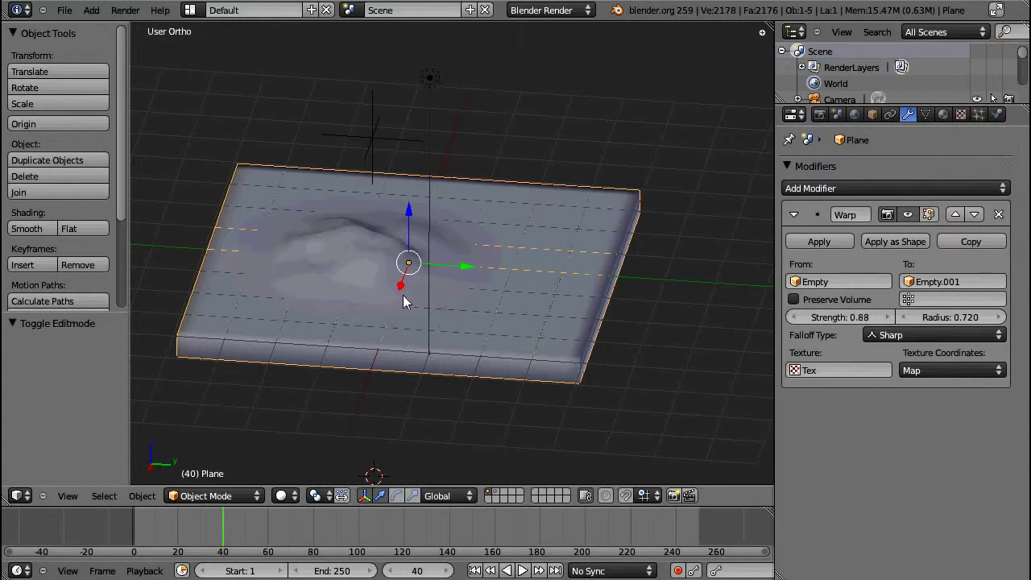
{"action": "middle_click_drag", "start_coordinate": [394, 336], "coordinate": [388, 274]}
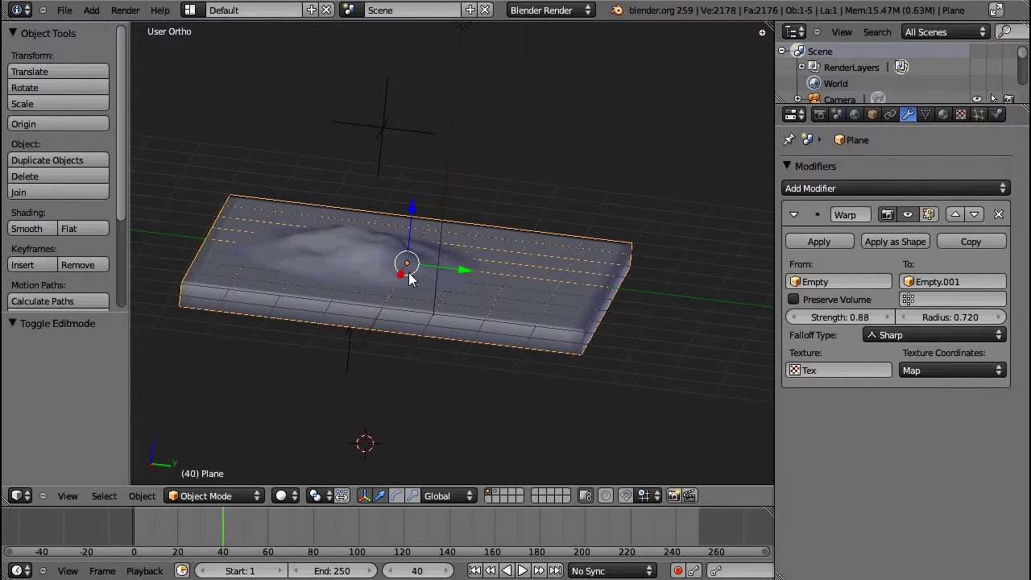
{"action": "middle_click_drag", "start_coordinate": [488, 270], "coordinate": [258, 233]}
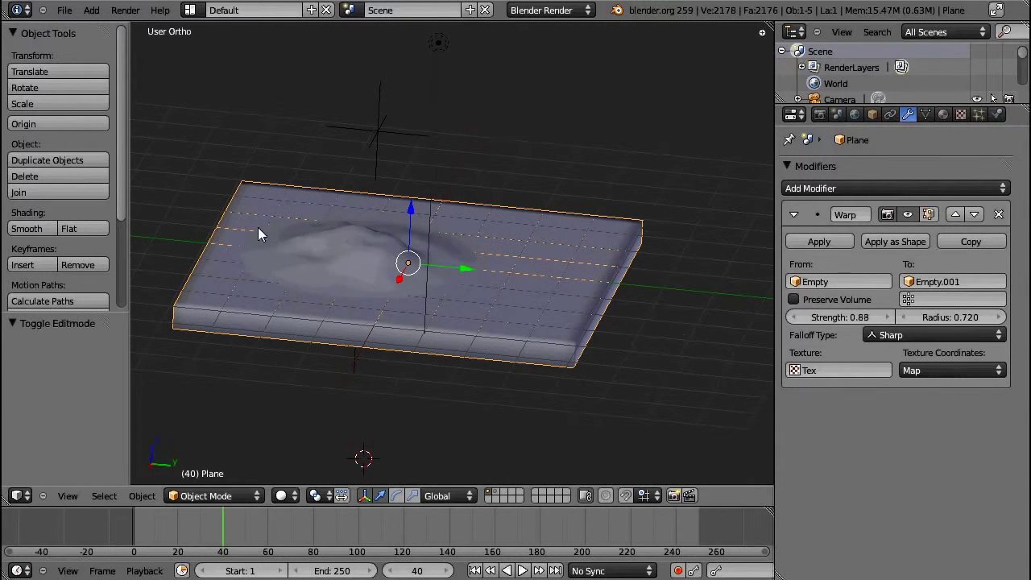
{"action": "right_click", "coordinate": [408, 142]}
{"action": "left_click_drag", "start_coordinate": [419, 141], "coordinate": [368, 210]}
{"action": "key", "text": "Escape"}
Review the Warp's texture coordinate options, then select Empty.001 and abandon a rotation
{"action": "right_click", "coordinate": [424, 254]}
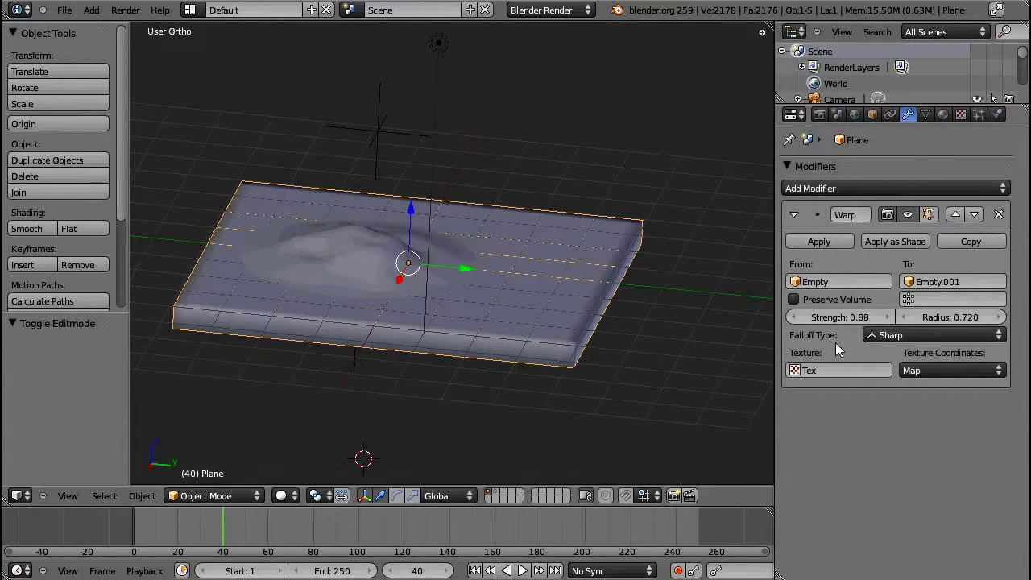
{"action": "left_click", "coordinate": [926, 371]}
{"action": "right_click", "coordinate": [392, 179]}
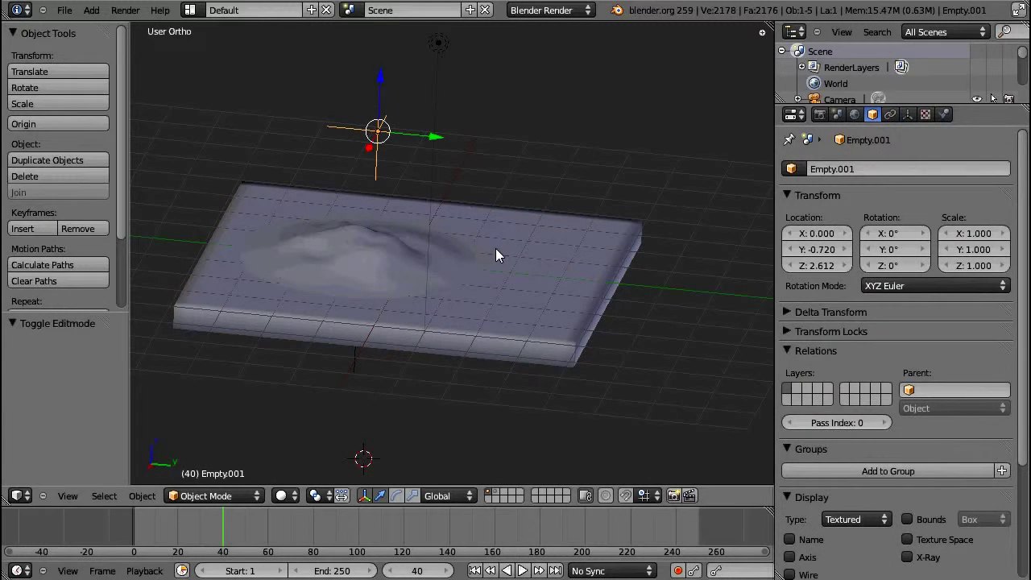
{"action": "key", "text": "r"}
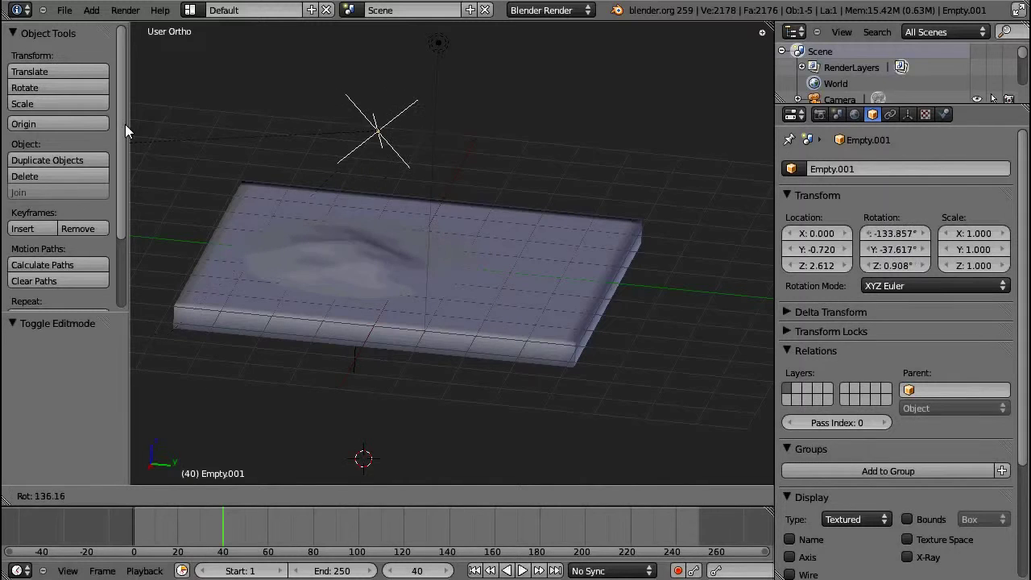
{"action": "key", "text": "Escape"}
Raise Empty.001 to Z 4.349 and lift the lower empty along Z
{"action": "key", "text": "g"}
{"action": "key", "text": "z"}
{"action": "left_click", "coordinate": [355, 368]}
{"action": "right_click", "coordinate": [356, 368]}
{"action": "key", "text": "g"}
{"action": "key", "text": "z"}
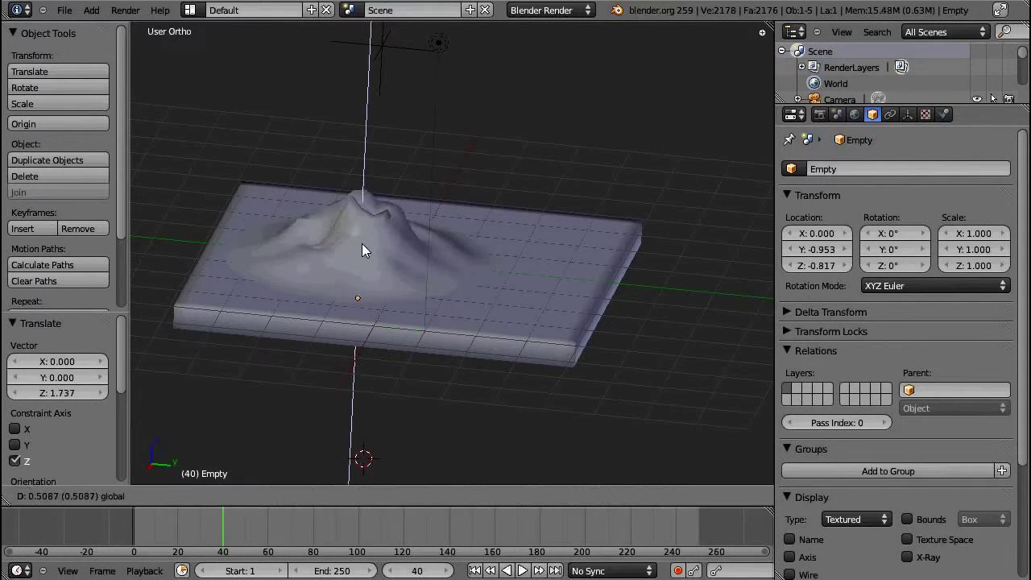
{"action": "left_click", "coordinate": [362, 244]}
Increase the plane's Warp strength to 0.91 to form a tall jagged peak
{"action": "right_click", "coordinate": [362, 243]}
{"action": "left_click_drag", "start_coordinate": [870, 317], "coordinate": [889, 323]}
{"action": "right_click", "coordinate": [380, 49]}
{"action": "key", "text": "r"}
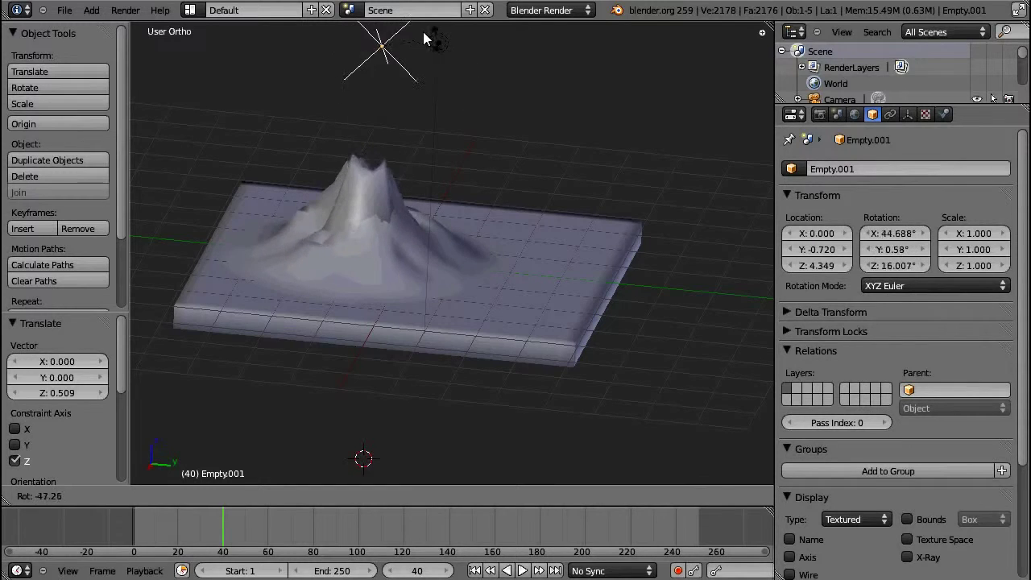
Cancel Empty.001's rotation and reselect objects, abandoning a rescale of the upper empty
{"action": "key", "text": "Escape"}
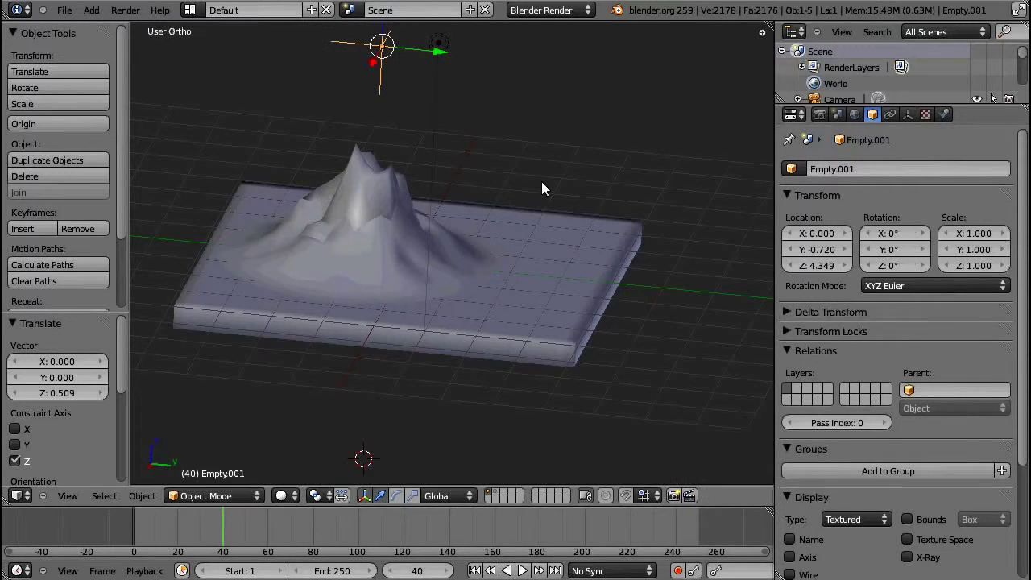
{"action": "mouse_move", "coordinate": [451, 317]}
{"action": "middle_mouse_down"}
{"action": "mouse_move", "coordinate": [387, 260]}
{"action": "mouse_move", "coordinate": [401, 270]}
{"action": "mouse_move", "coordinate": [425, 235]}
{"action": "mouse_move", "coordinate": [426, 125]}
{"action": "mouse_move", "coordinate": [404, 187]}
{"action": "mouse_move", "coordinate": [457, 316]}
{"action": "middle_mouse_up"}
{"action": "right_click", "coordinate": [402, 270]}
{"action": "right_click", "coordinate": [423, 103]}
{"action": "right_click", "coordinate": [475, 113]}
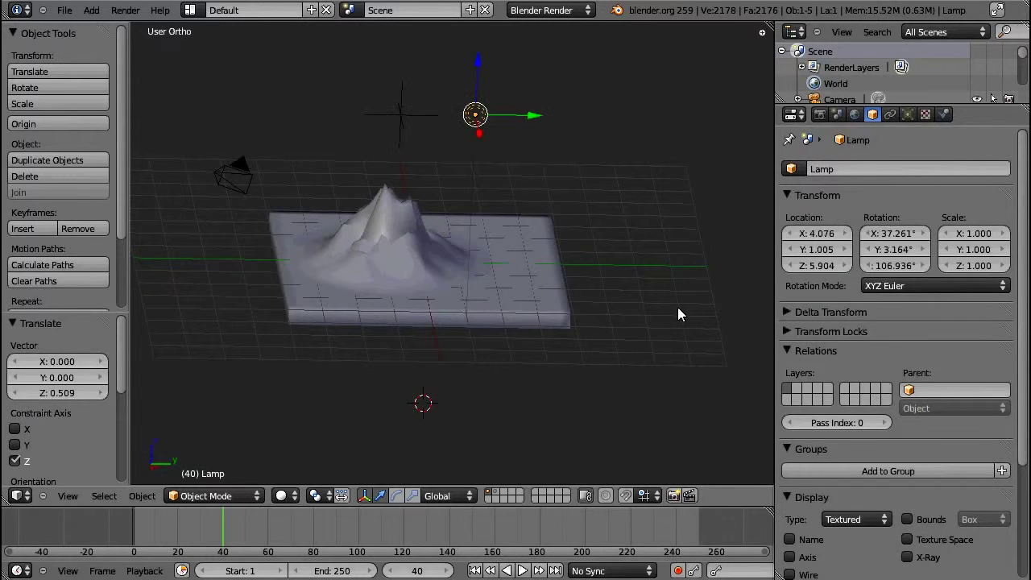
{"action": "right_click", "coordinate": [576, 308]}
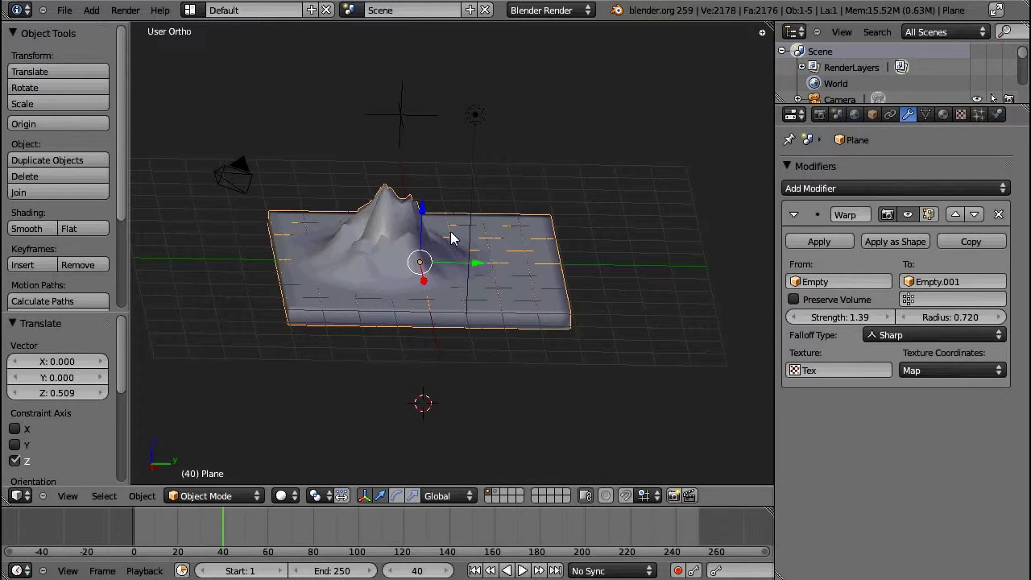
{"action": "right_click", "coordinate": [423, 119]}
{"action": "middle_click_drag", "start_coordinate": [513, 273], "coordinate": [535, 294]}
{"action": "key", "text": "s"}
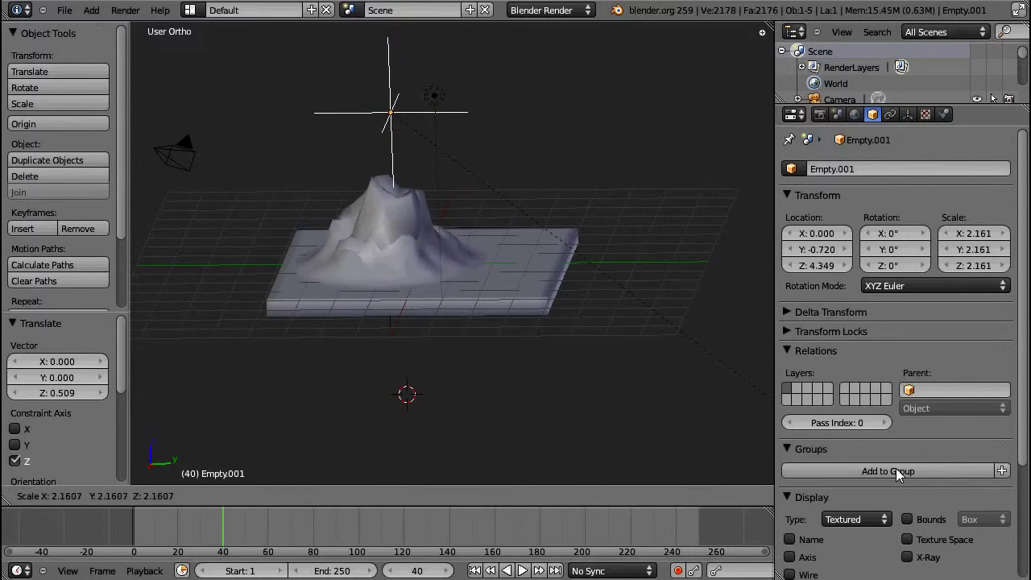
{"action": "key", "text": "Escape"}
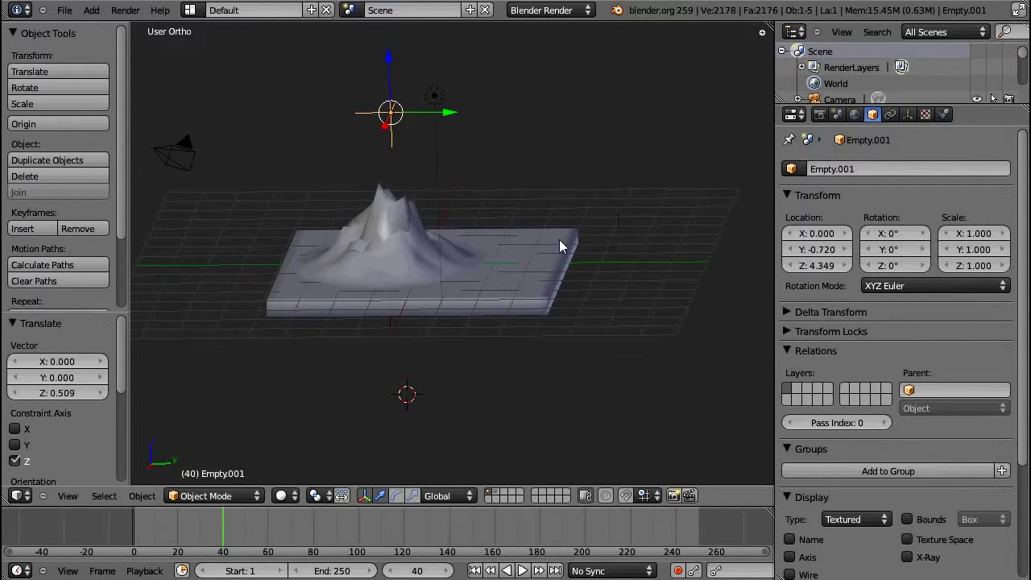
Scale the lower empty up to 1.672
{"action": "middle_click_drag", "start_coordinate": [559, 239], "coordinate": [434, 283]}
{"action": "right_click", "coordinate": [428, 309]}
{"action": "key", "text": "s"}
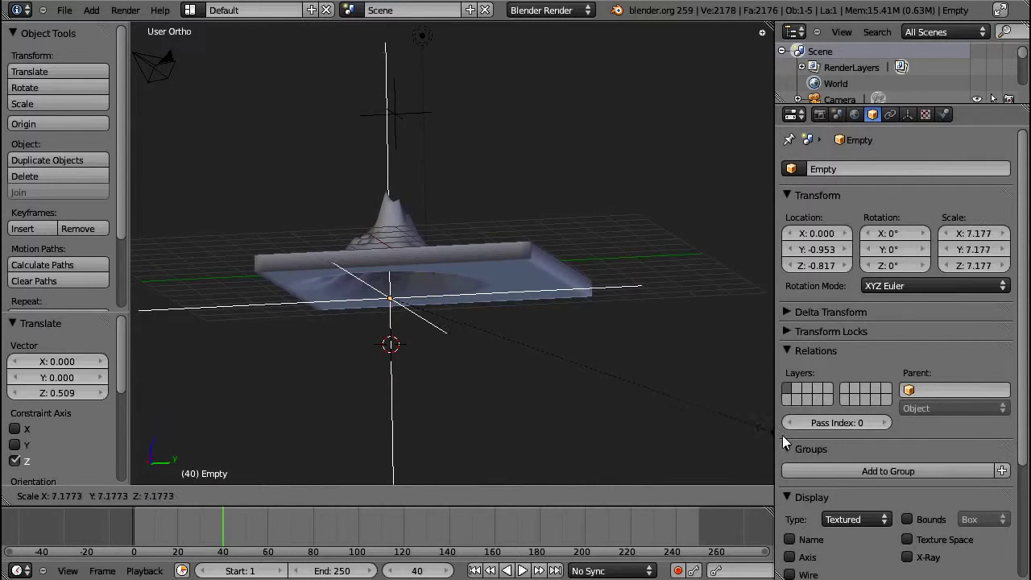
{"action": "left_click", "coordinate": [479, 336]}
Lower the upper empty along Z to 2.844
{"action": "middle_click_drag", "start_coordinate": [478, 335], "coordinate": [468, 254]}
{"action": "right_click", "coordinate": [426, 119]}
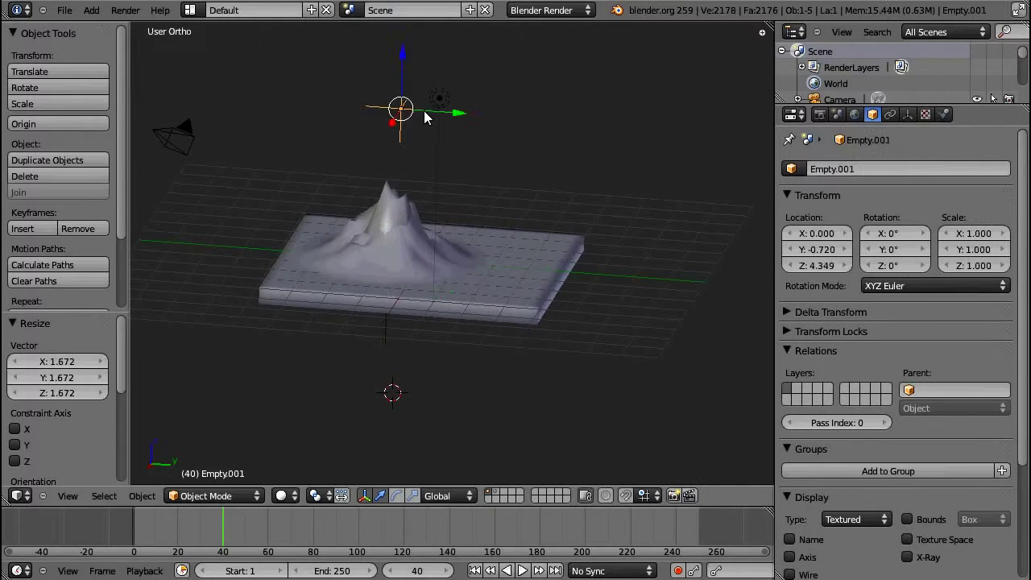
{"action": "key", "text": "g"}
{"action": "key", "text": "z"}
{"action": "left_click", "coordinate": [478, 164]}
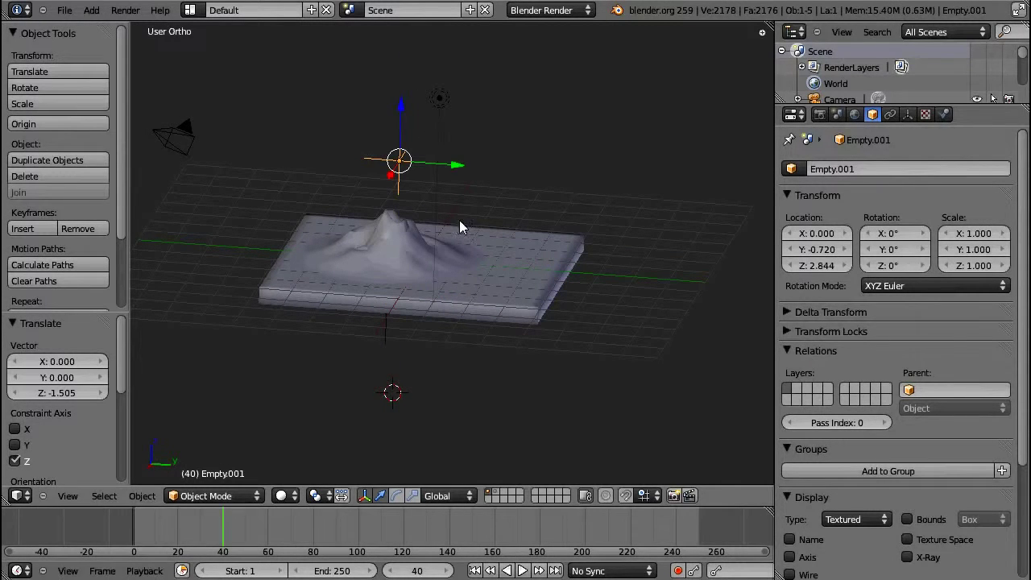
Shift the lower empty along Y and select the plane
{"action": "middle_click_drag", "start_coordinate": [459, 220], "coordinate": [428, 130]}
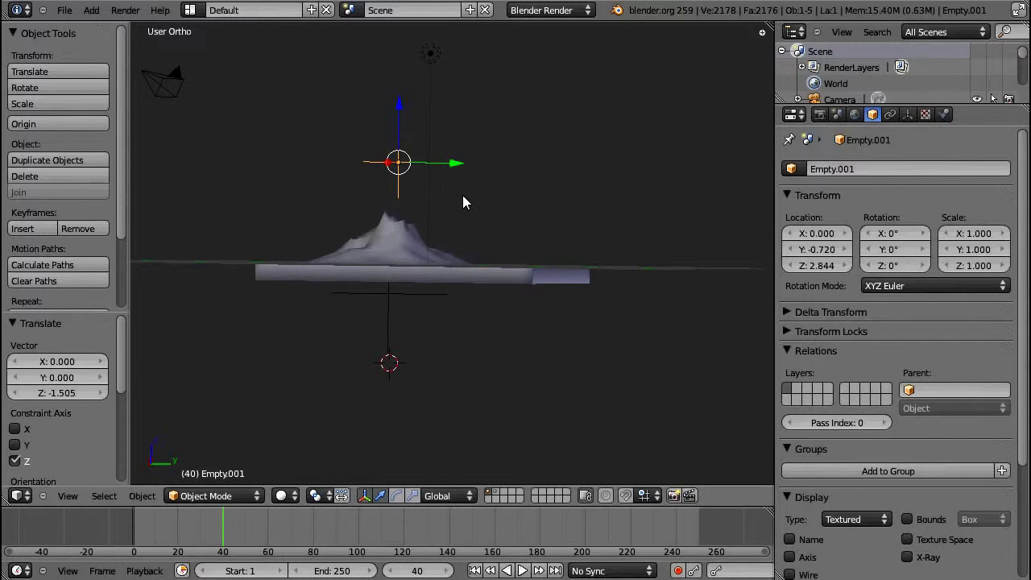
{"action": "right_click", "coordinate": [426, 296]}
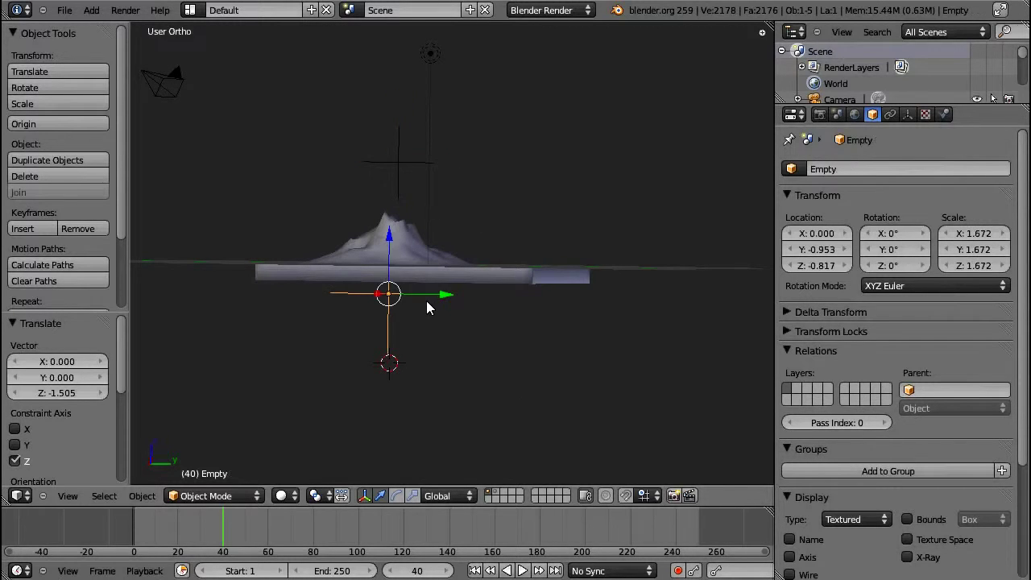
{"action": "key", "text": "g"}
{"action": "key", "text": "y"}
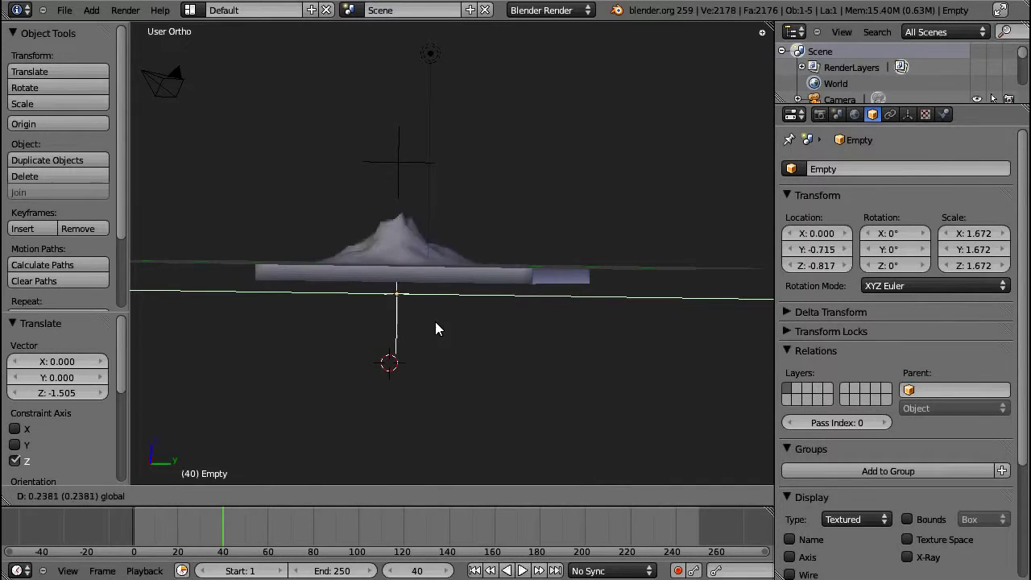
{"action": "left_click", "coordinate": [384, 300]}
{"action": "right_click", "coordinate": [402, 247]}
{"action": "middle_click_drag", "start_coordinate": [402, 246], "coordinate": [420, 320]}
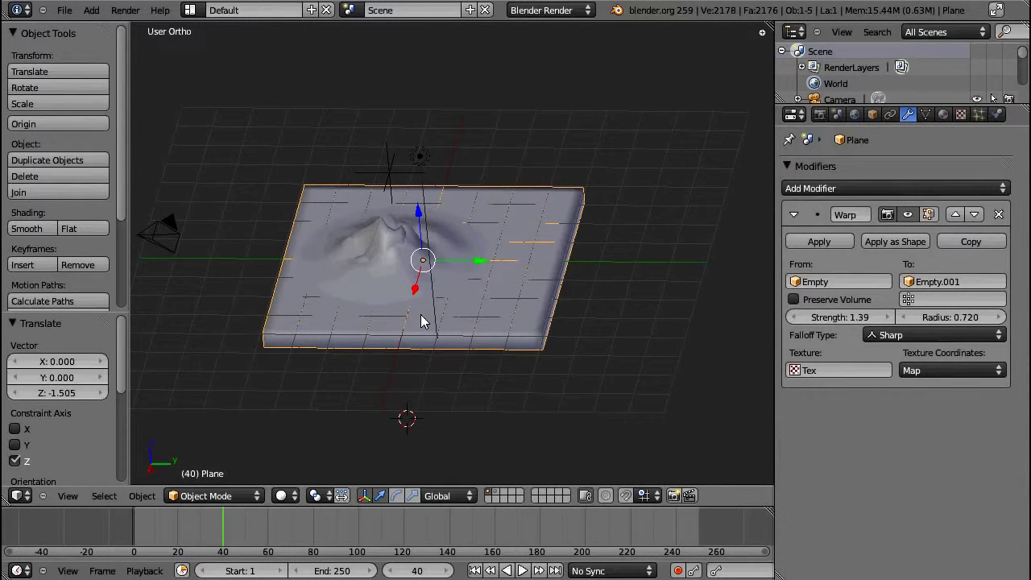
Clear the Warp's texture and reset both empties' scale to 1.000
{"action": "left_click", "coordinate": [842, 374]}
{"action": "key", "text": "BackSpace"}
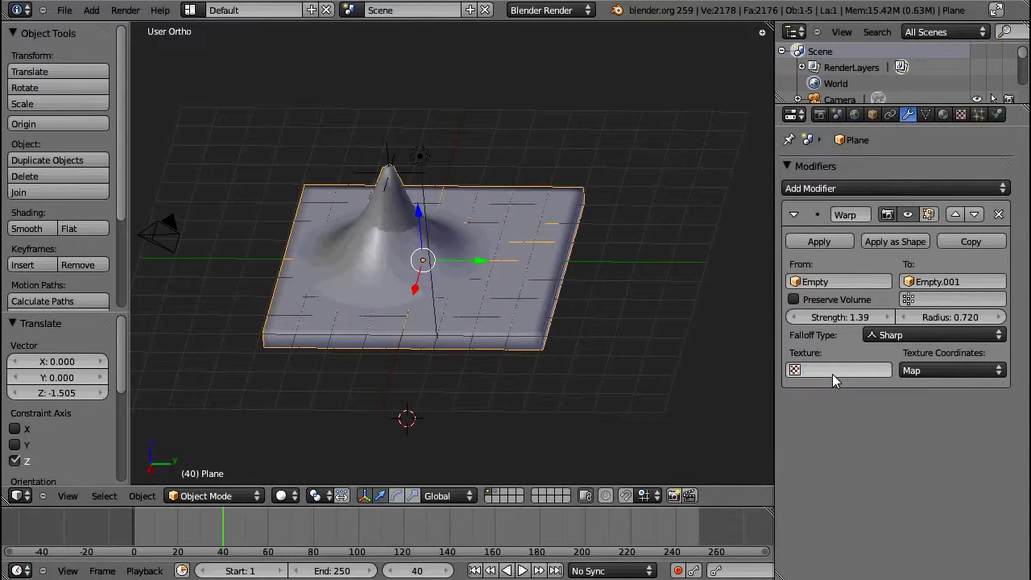
{"action": "right_click", "coordinate": [389, 162]}
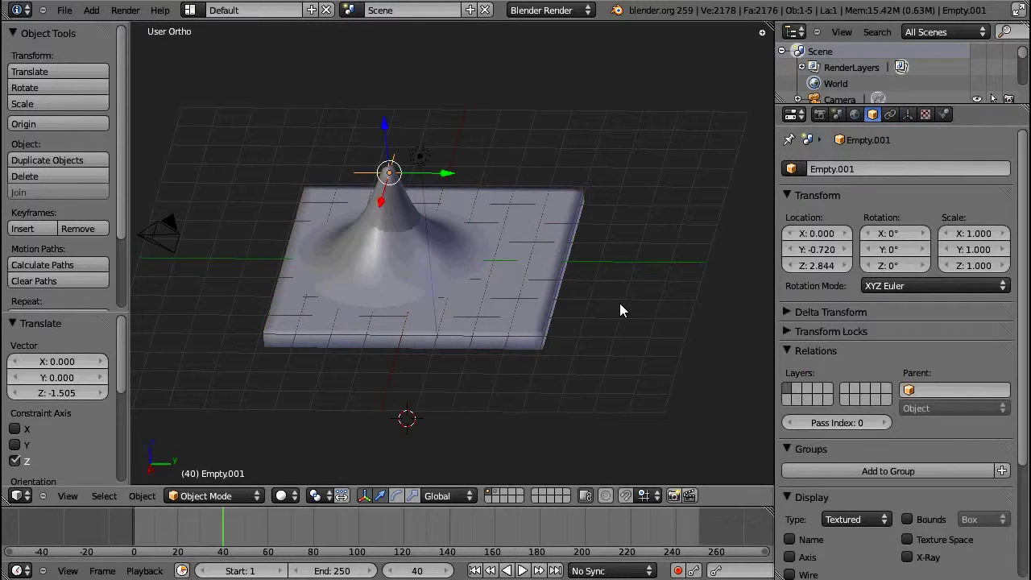
{"action": "key", "text": "alt+s"}
{"action": "middle_click_drag", "start_coordinate": [410, 376], "coordinate": [447, 173]}
{"action": "right_click", "coordinate": [387, 322]}
{"action": "key", "text": "alt+s"}
Lower the Warp strength to 0.32 and set its falloff to Smooth after trying Sphere
{"action": "right_click", "coordinate": [493, 283]}
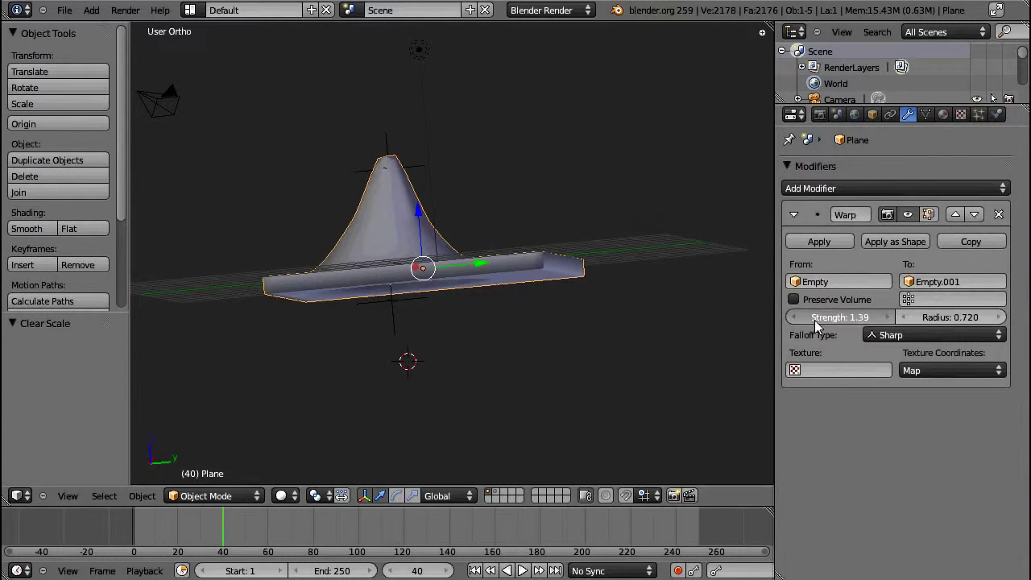
{"action": "left_click_drag", "start_coordinate": [814, 320], "coordinate": [778, 327]}
{"action": "mouse_move", "coordinate": [499, 274]}
{"action": "middle_mouse_down"}
{"action": "mouse_move", "coordinate": [467, 362]}
{"action": "mouse_move", "coordinate": [475, 278]}
{"action": "mouse_move", "coordinate": [507, 267]}
{"action": "middle_mouse_up"}
{"action": "left_click", "coordinate": [918, 335]}
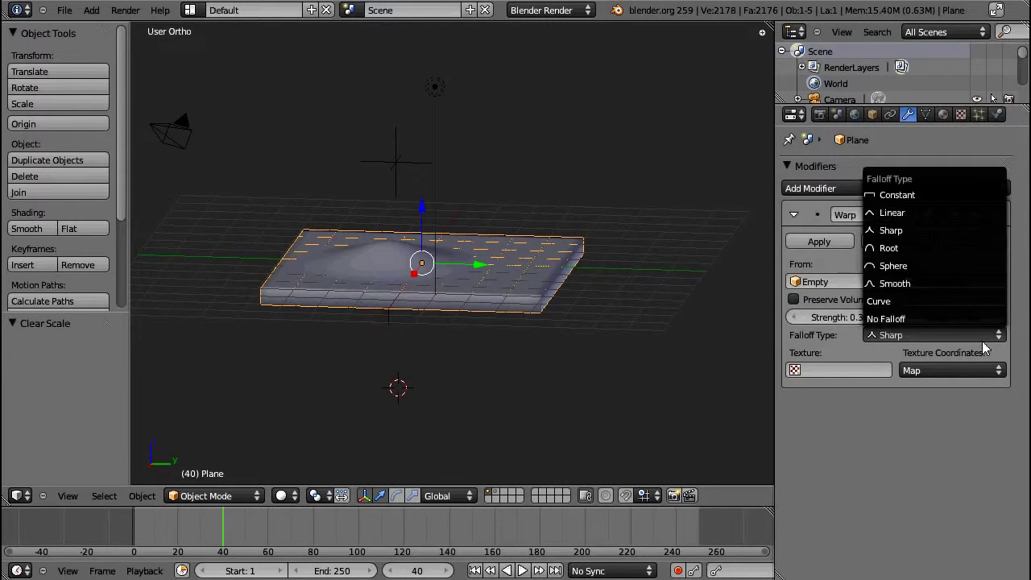
{"action": "left_click", "coordinate": [912, 267]}
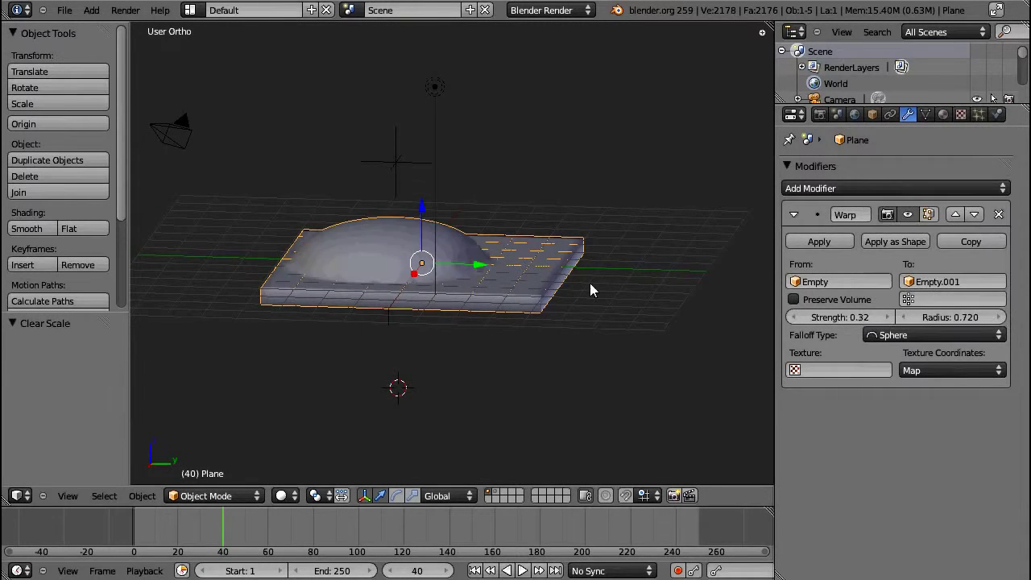
{"action": "middle_click_drag", "start_coordinate": [592, 287], "coordinate": [460, 265]}
{"action": "left_click", "coordinate": [941, 336]}
{"action": "left_click", "coordinate": [920, 285]}
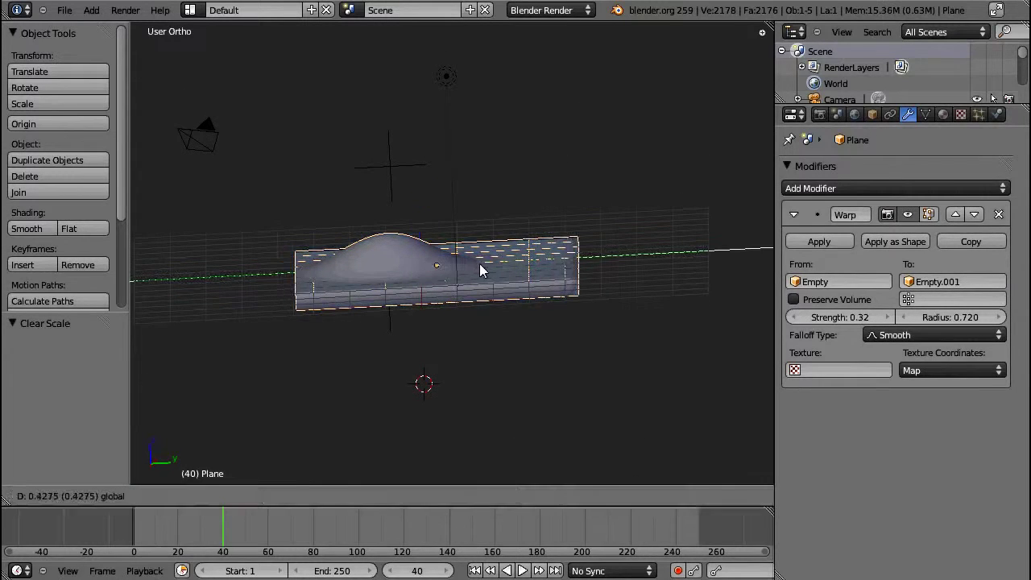
Scale both empties to 0.776 and move the lower empty to Z -1.228
{"action": "right_click", "coordinate": [412, 174]}
{"action": "right_click", "coordinate": [402, 330], "text": "shift"}
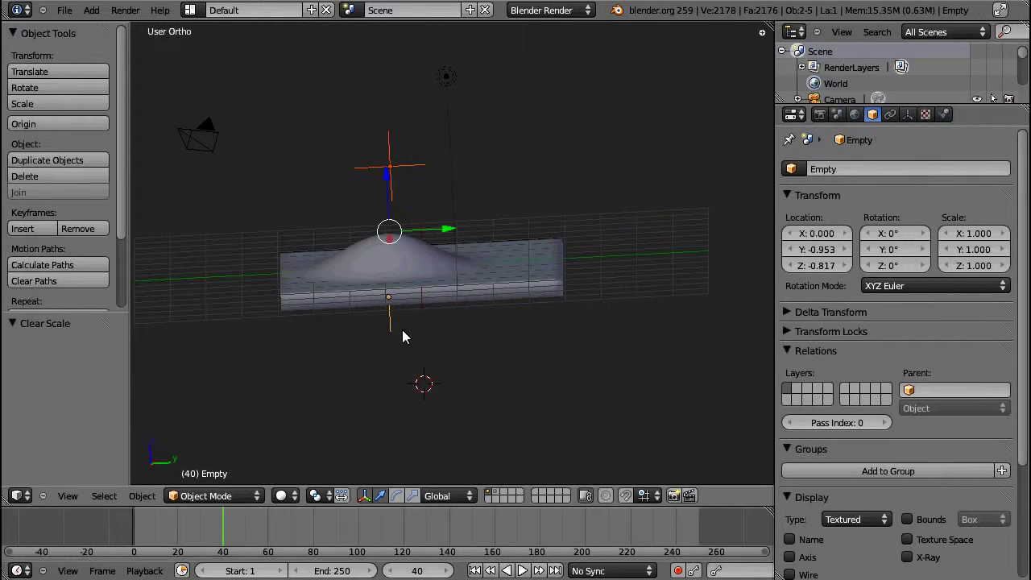
{"action": "left_click_drag", "start_coordinate": [439, 236], "coordinate": [548, 271]}
{"action": "key", "text": "s"}
{"action": "left_click", "coordinate": [610, 321]}
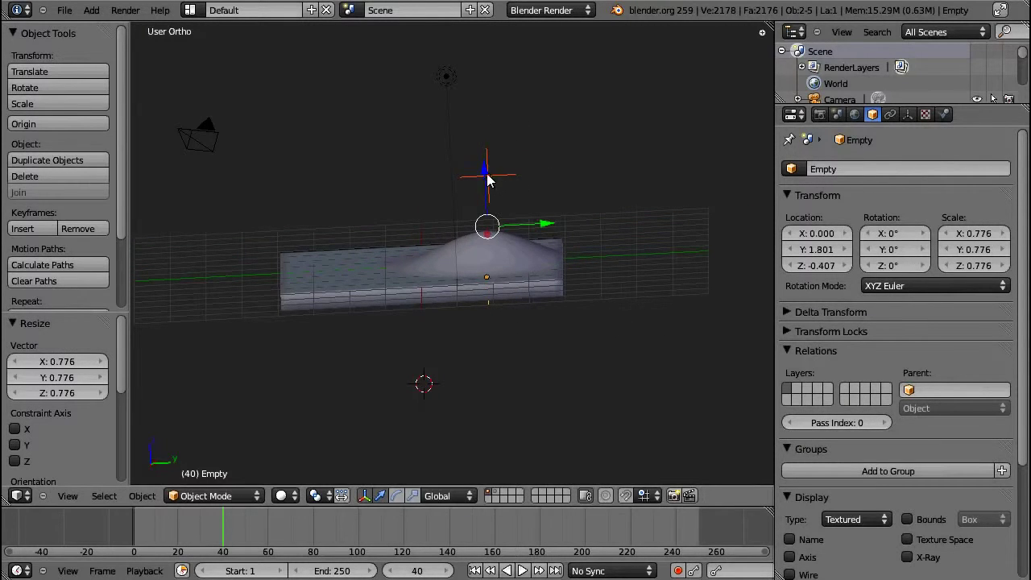
{"action": "left_click_drag", "start_coordinate": [487, 178], "coordinate": [493, 211]}
{"action": "left_click_drag", "start_coordinate": [547, 259], "coordinate": [481, 286]}
From the top view, move the empty nearer the plane's centre and select the plane
{"action": "key", "text": "KP_7"}
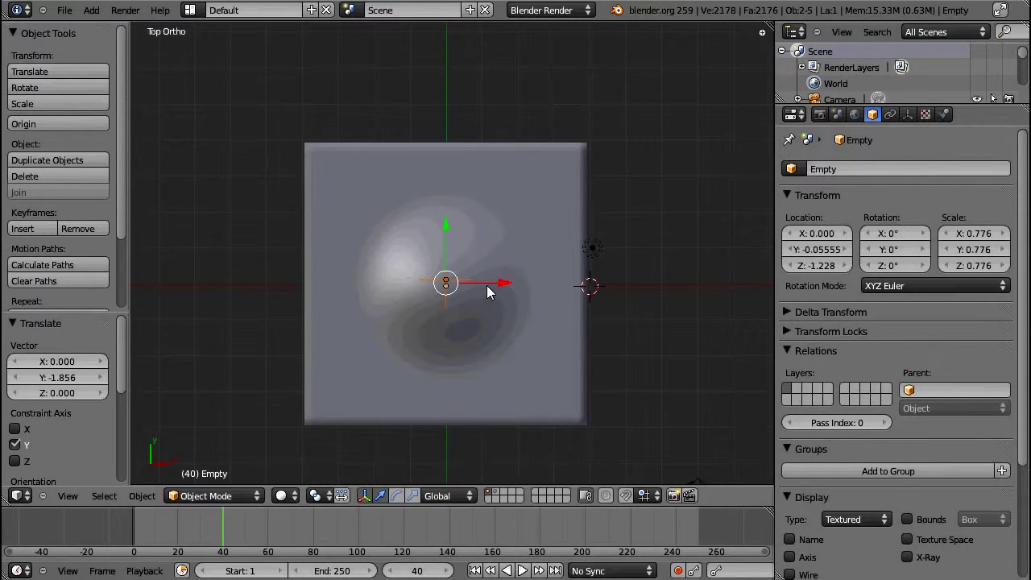
{"action": "key", "text": "g"}
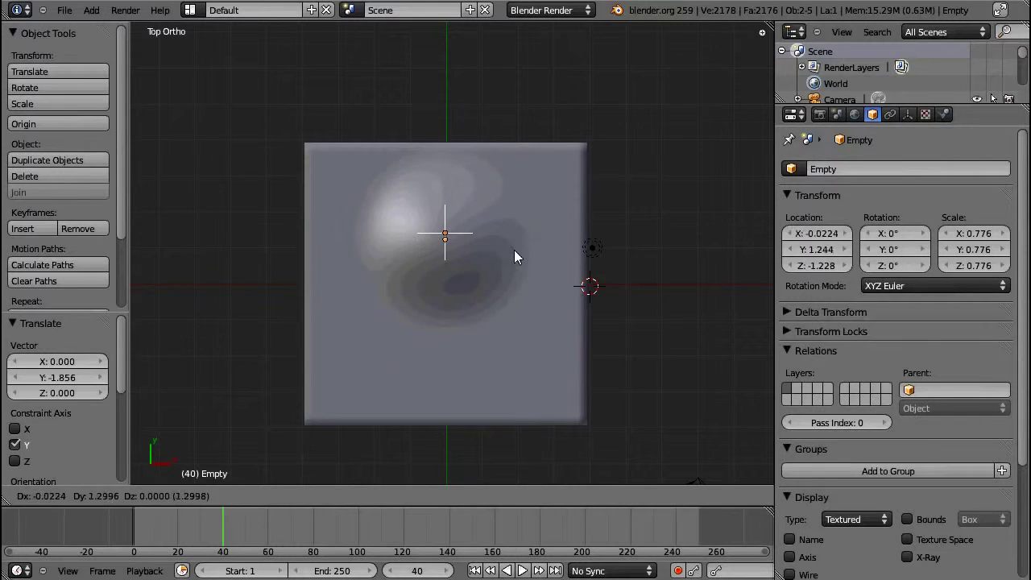
{"action": "left_click", "coordinate": [514, 250]}
{"action": "middle_click_drag", "start_coordinate": [514, 250], "coordinate": [537, 296]}
{"action": "right_click", "coordinate": [537, 296]}
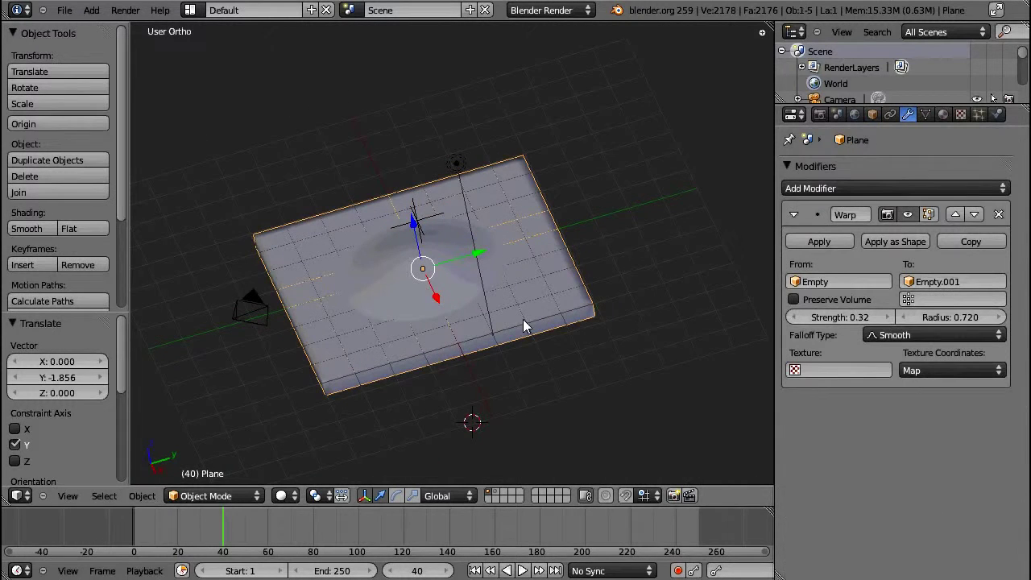
Enter Edit Mode from the front view and choose the mesh selection mode
{"action": "key", "text": "KP_1"}
{"action": "key", "text": "Tab"}
{"action": "key", "text": "a"}
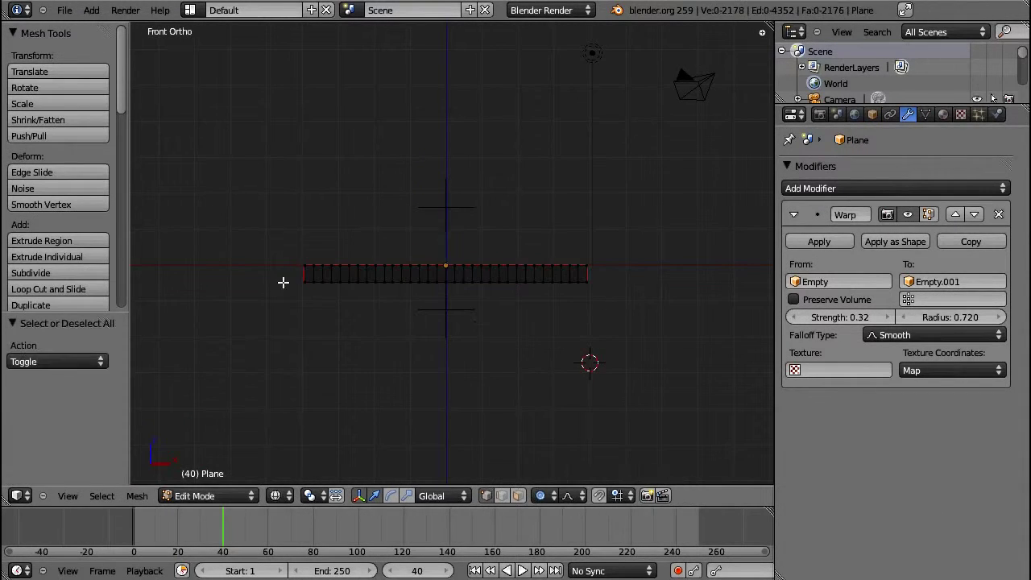
{"action": "key", "text": "b"}
{"action": "left_click_drag", "start_coordinate": [257, 266], "coordinate": [760, 350]}
{"action": "key", "text": "ctrl+Tab"}
{"action": "left_click", "coordinate": [559, 345]}
{"action": "key", "text": "a"}
Delete the bottom row of vertices and leave Edit Mode
{"action": "left_click_drag", "start_coordinate": [269, 274], "coordinate": [588, 355]}
{"action": "key", "text": "x"}
{"action": "left_click", "coordinate": [548, 364]}
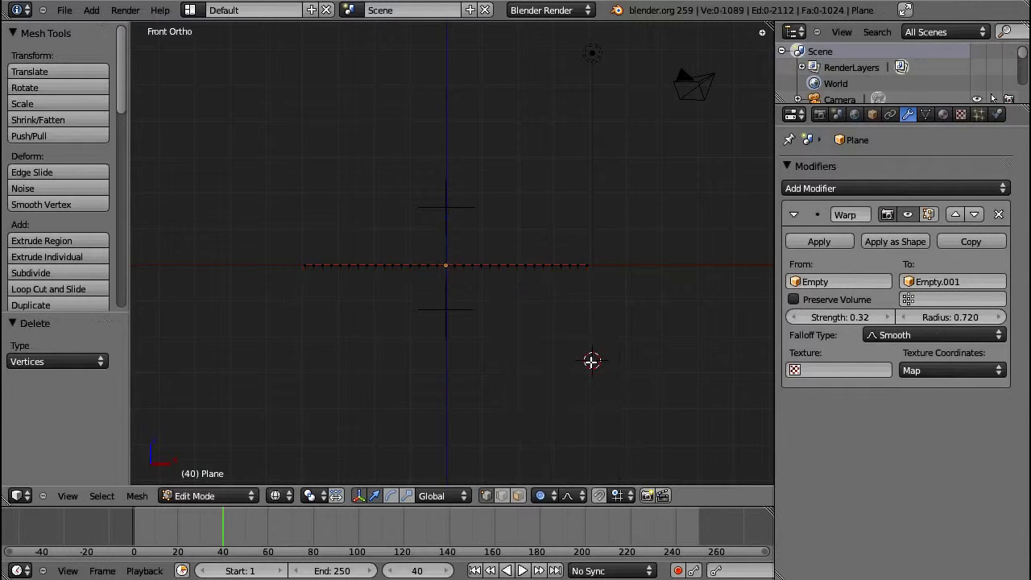
{"action": "key", "text": "Tab"}
{"action": "middle_click_drag", "start_coordinate": [562, 314], "coordinate": [518, 293]}
Select the whole sheet and trial the Warp tool, cancelling it to keep the sheet flat
{"action": "key", "text": "Tab"}
{"action": "key", "text": "a"}
{"action": "key", "text": "a"}
{"action": "key", "text": "a"}
{"action": "key", "text": "space"}
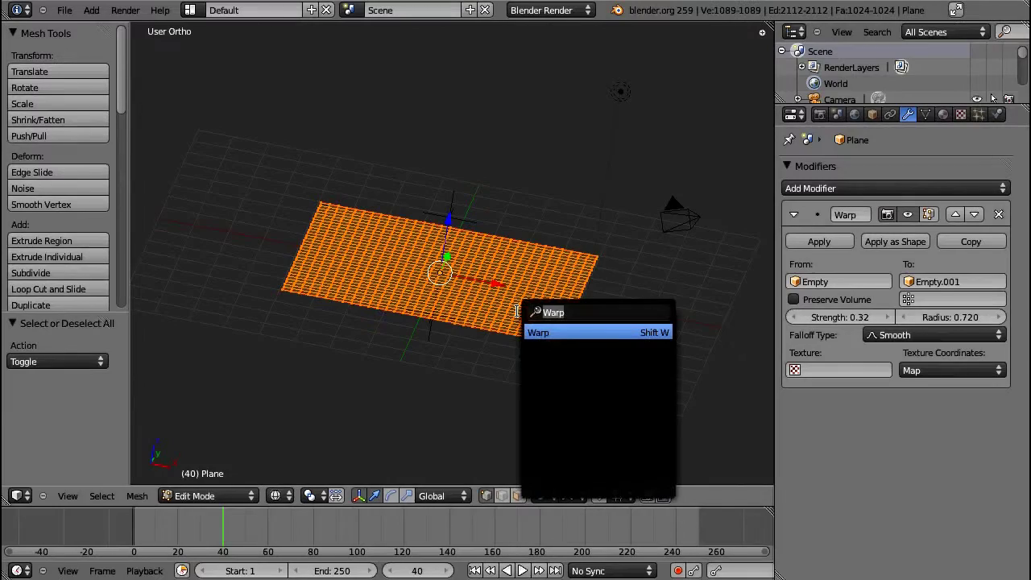
{"action": "left_click", "coordinate": [542, 332]}
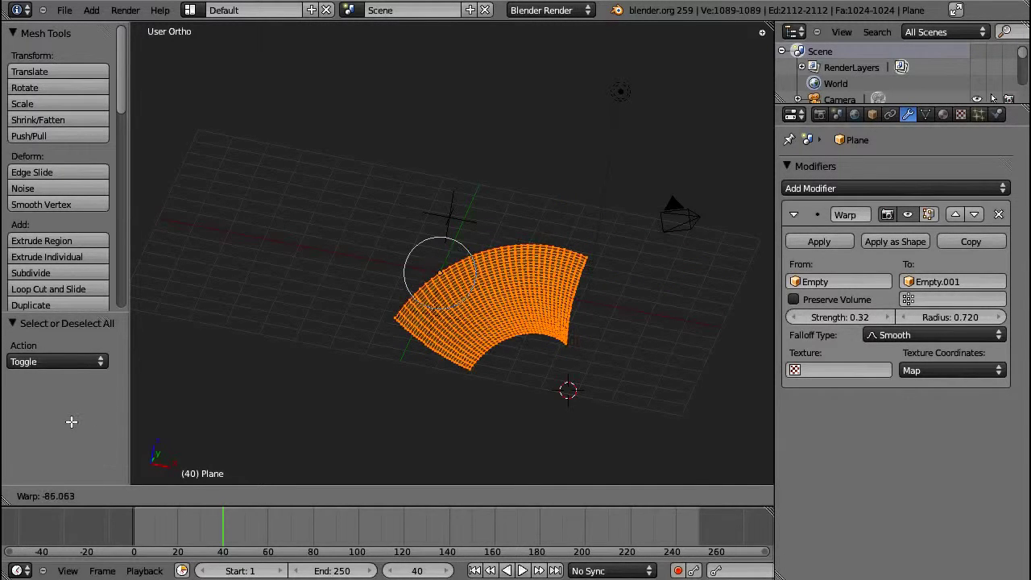
{"action": "key", "text": "Escape"}
From the front view, warp the flat sheet a full 360° into a cylinder
{"action": "key", "text": "Tab"}
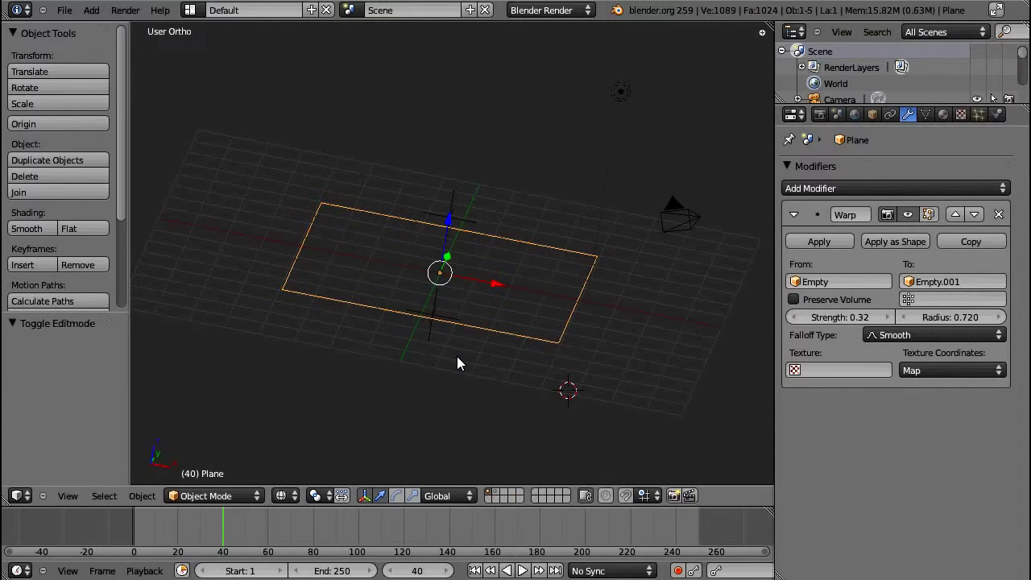
{"action": "key", "text": "KP_1"}
{"action": "key", "text": "Tab"}
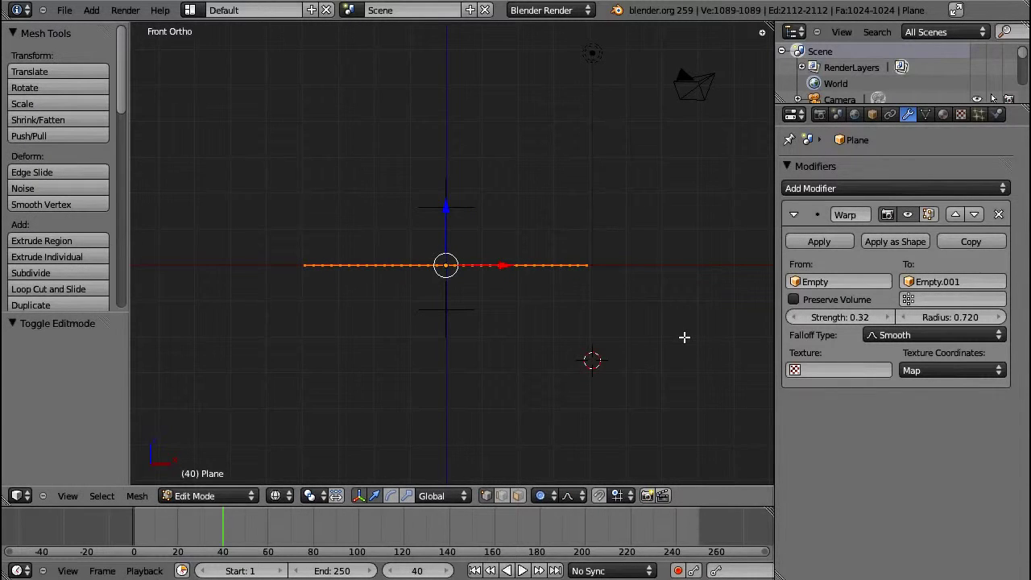
{"action": "key", "text": "space"}
{"action": "key", "text": "Return"}
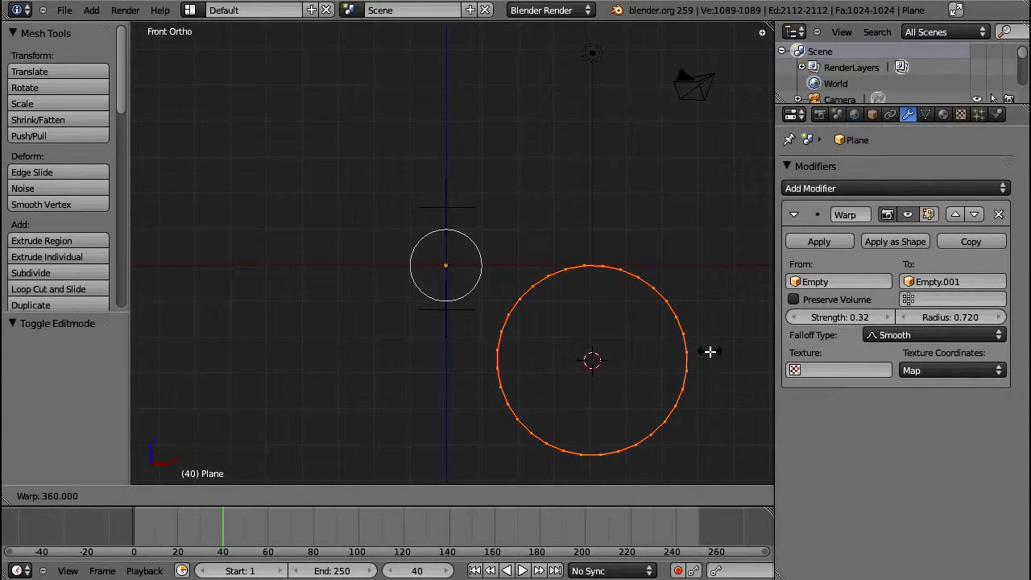
{"action": "left_click", "coordinate": [710, 351]}
{"action": "middle_click_drag", "start_coordinate": [709, 351], "coordinate": [514, 336]}
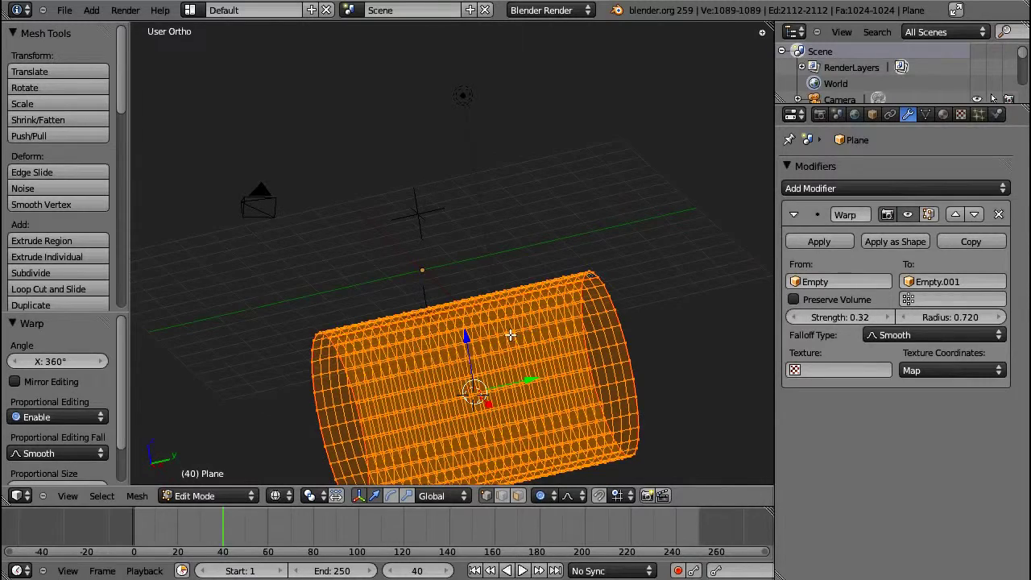
From the right view, warp the cylinder again into a closed sphere and leave Edit Mode
{"action": "key", "text": "KP_3"}
{"action": "key", "text": "space"}
{"action": "type", "text": "warp"}
{"action": "key", "text": "Return"}
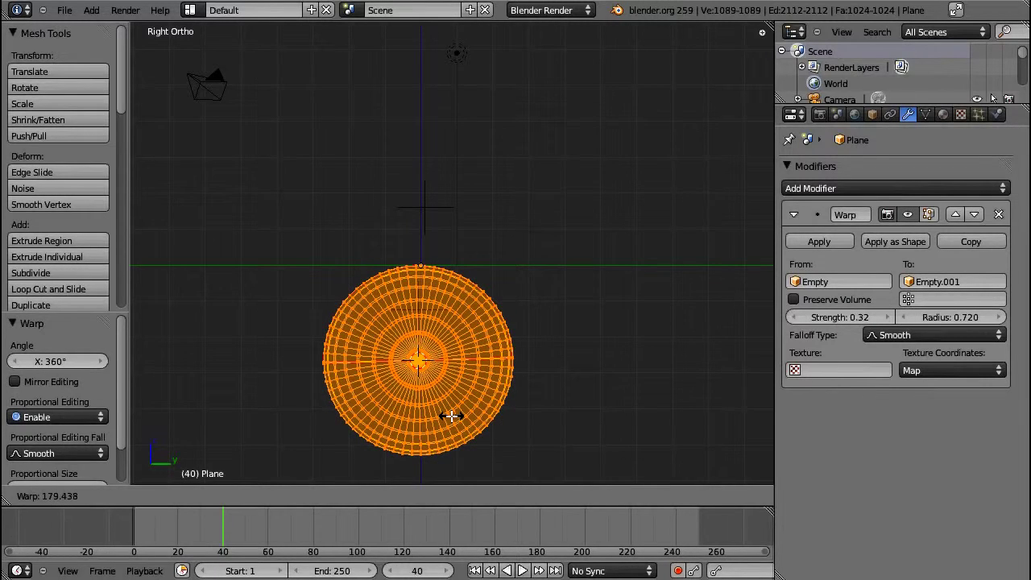
{"action": "left_click", "coordinate": [450, 418]}
{"action": "key", "text": "Tab"}
Inspect the finished sphere from several angles with solid shading
{"action": "mouse_move", "coordinate": [359, 281]}
{"action": "middle_mouse_down"}
{"action": "mouse_move", "coordinate": [530, 274]}
{"action": "mouse_move", "coordinate": [570, 169]}
{"action": "middle_mouse_up"}
{"action": "key", "text": "z"}
{"action": "middle_click_drag", "start_coordinate": [566, 300], "coordinate": [569, 382]}
{"action": "middle_click_drag", "start_coordinate": [515, 354], "coordinate": [617, 357]}
{"action": "key", "text": "Tab"}
{"action": "key", "text": "Tab"}
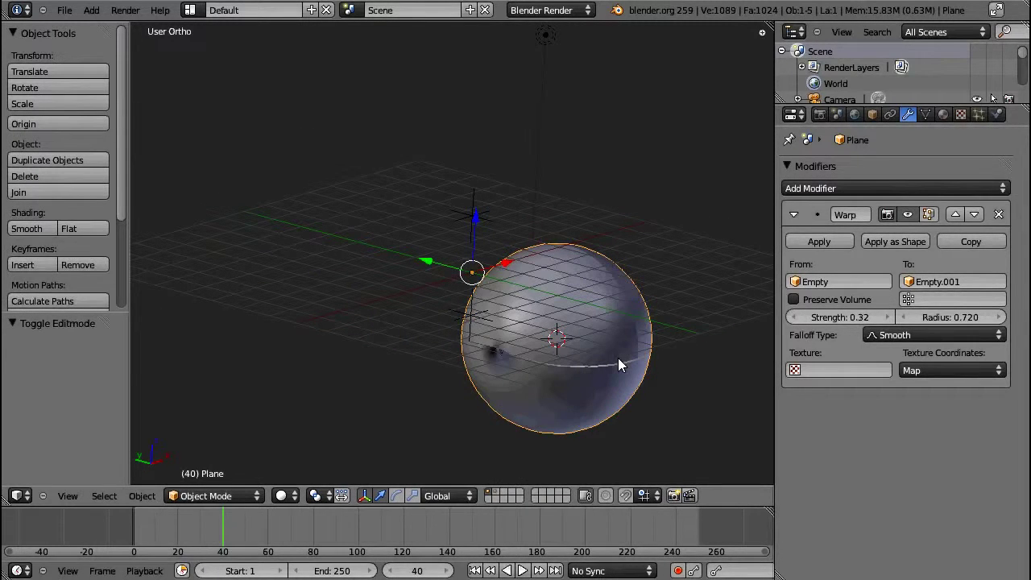